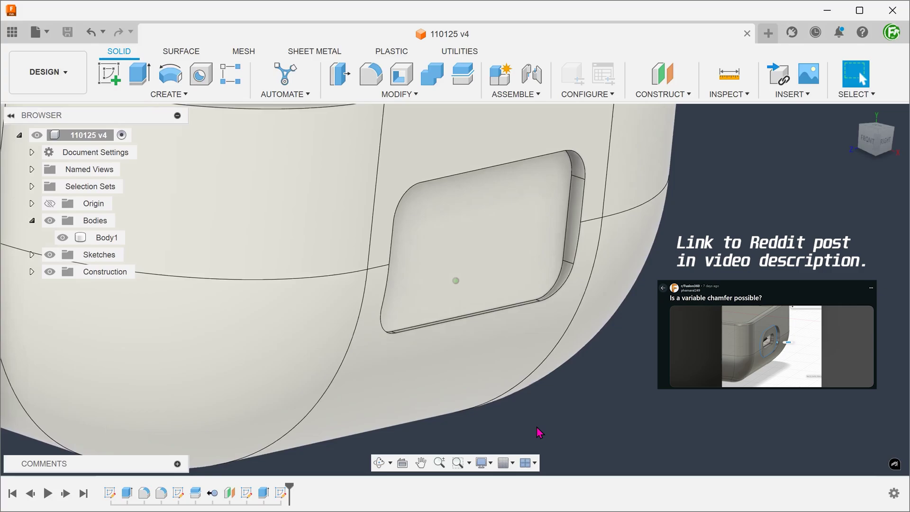
Step: Examine the side wall and rounded corner faces of the recessed pocket on the body
click(448, 391)
shift+middle_drag(615, 389, 606, 312)
click(598, 383)
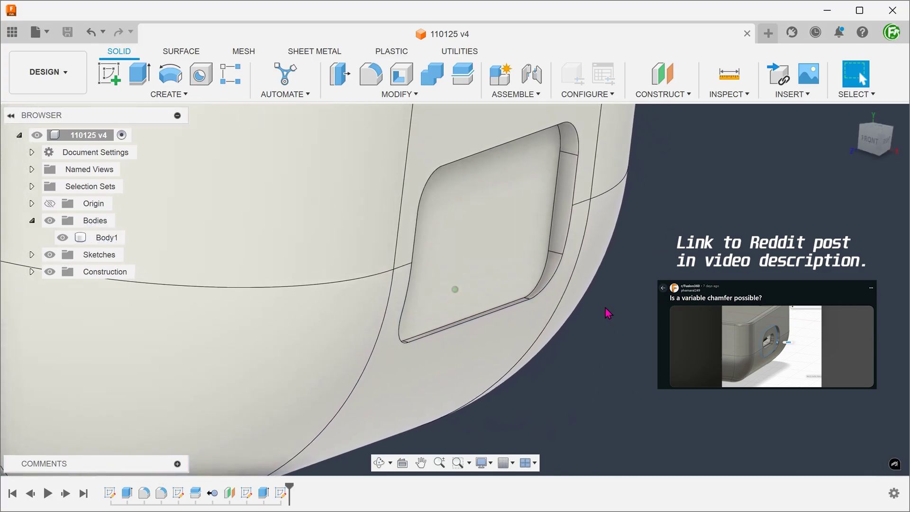
click(566, 240)
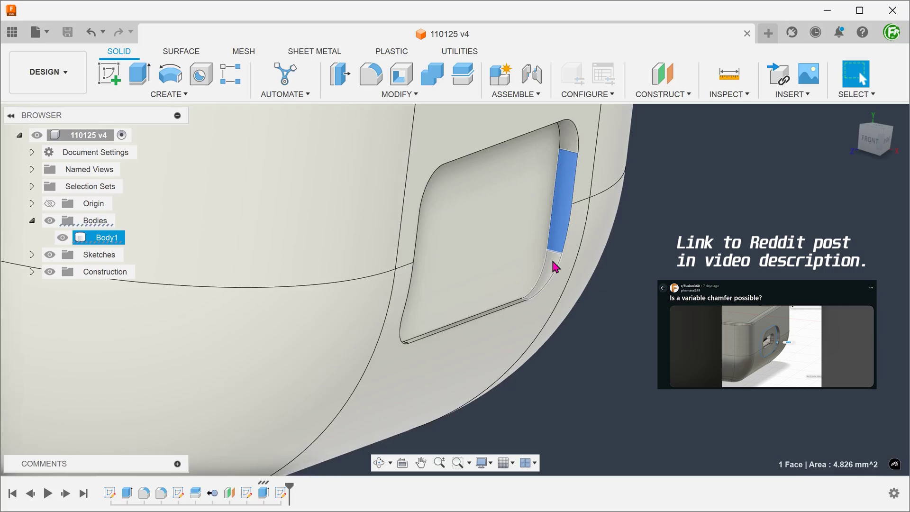
shift+middle_drag(544, 291, 519, 301)
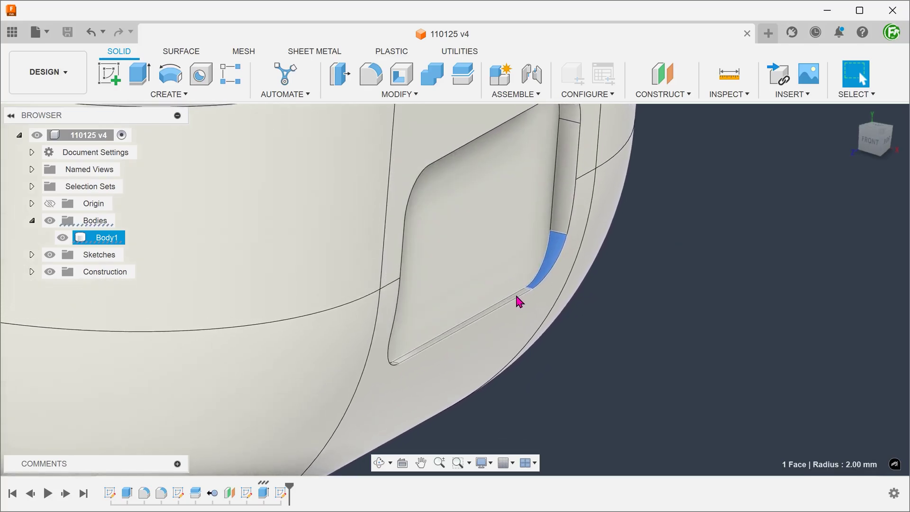
shift+middle_drag(612, 371, 493, 403)
click(640, 386)
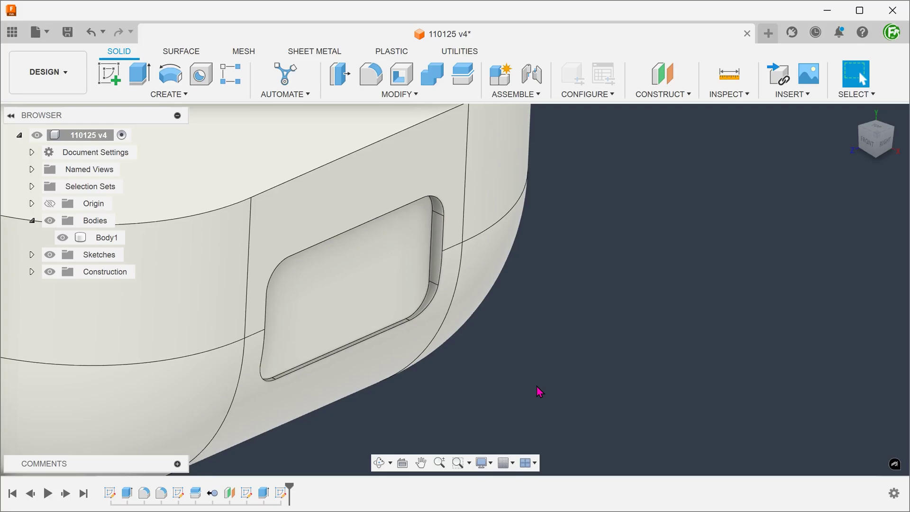
Step: Edit the pocket's extruded cut and set its taper angle to -45 degrees
double_click(264, 494)
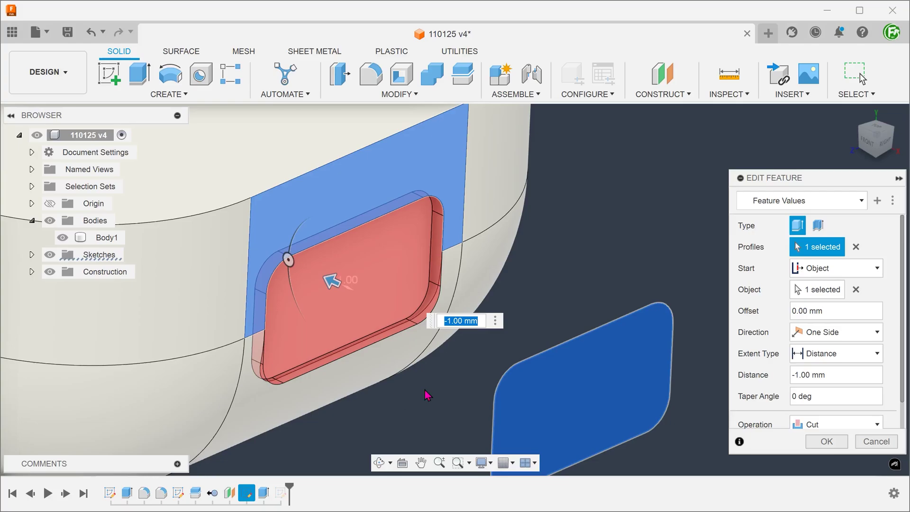
click(288, 260)
drag(287, 260, 302, 314)
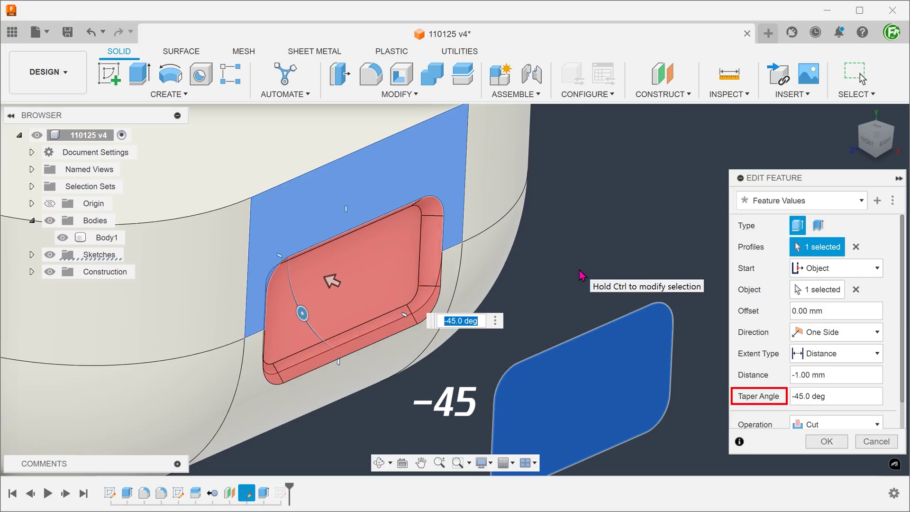
click(826, 441)
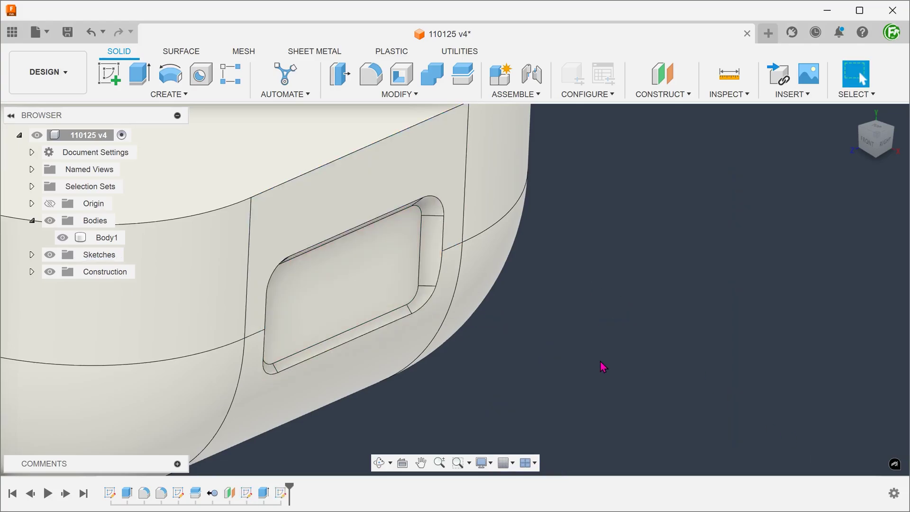
shift+middle_drag(533, 385, 584, 405)
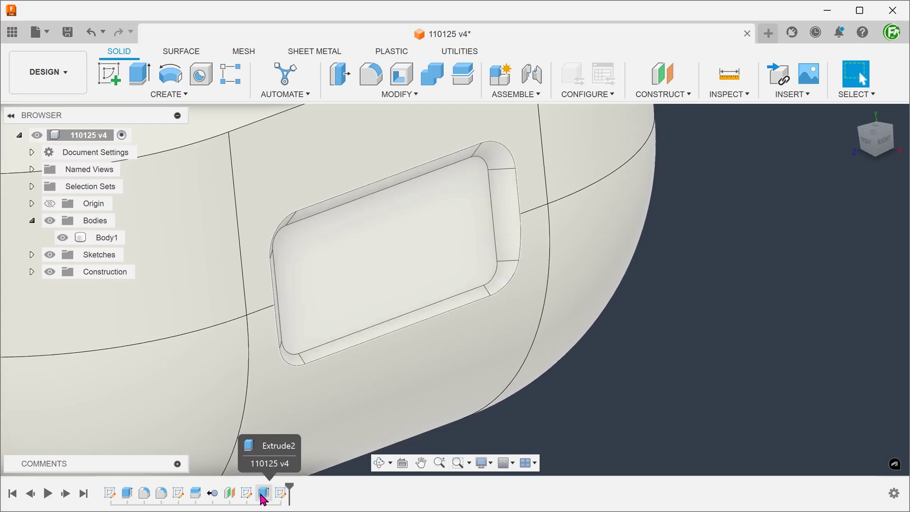
Step: Reset the taper angle of the pocket's extruded cut to 0 degrees
double_click(264, 493)
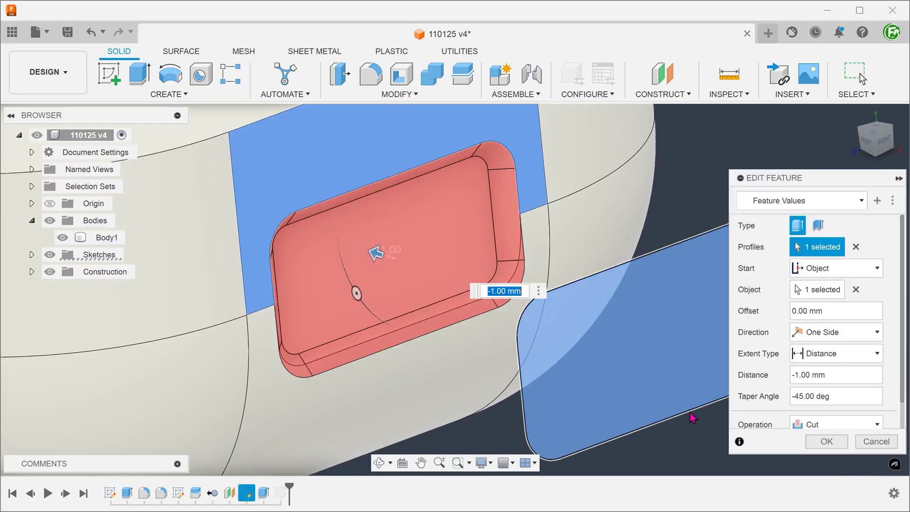
click(827, 397)
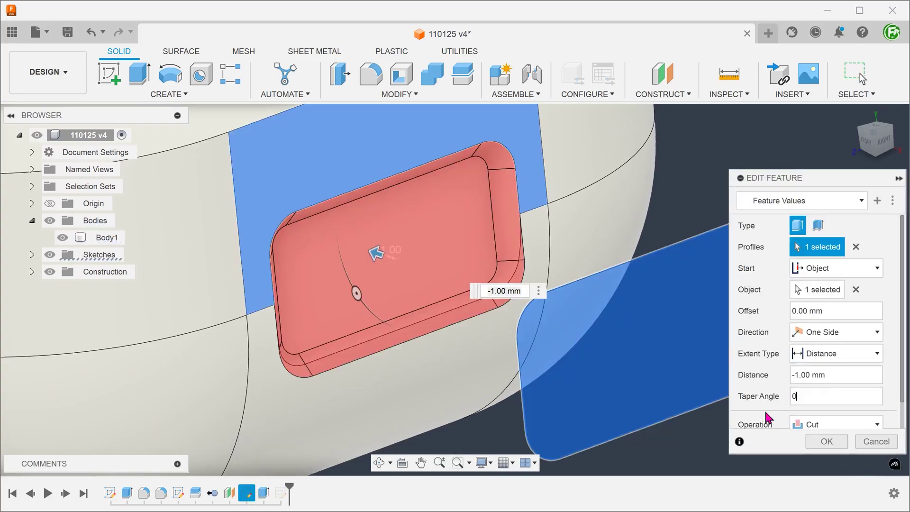
click(825, 441)
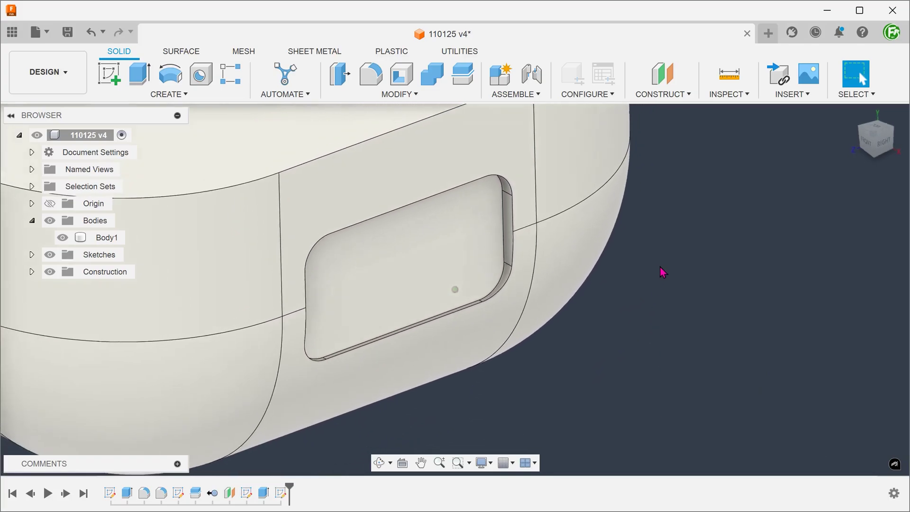
Step: Try a 45-degree draft on the pocket's side walls with the pocket floor as pull direction, and clear both selections
click(852, 113)
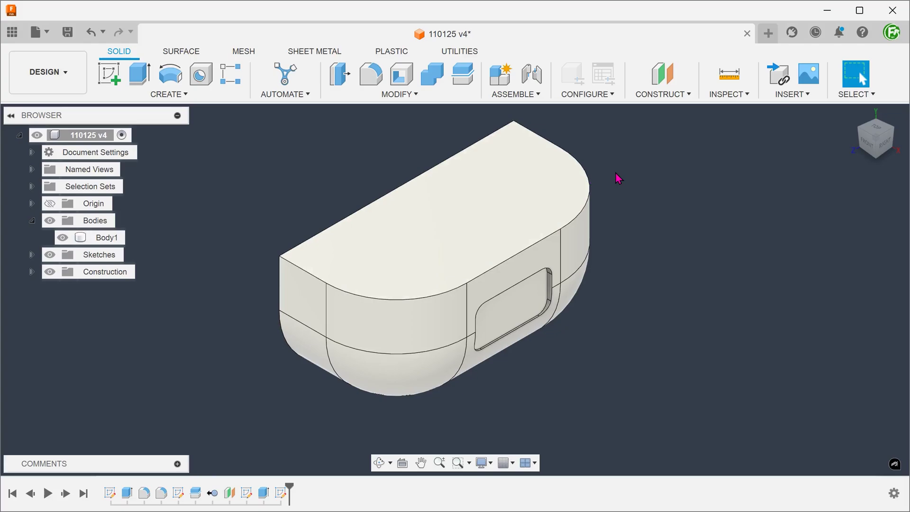
scroll(616, 173, up, 5)
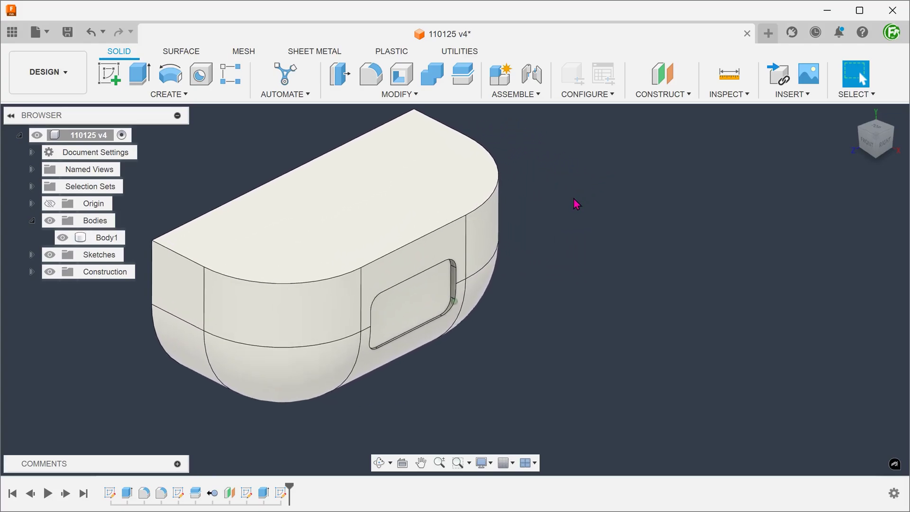
scroll(572, 345, up, 5)
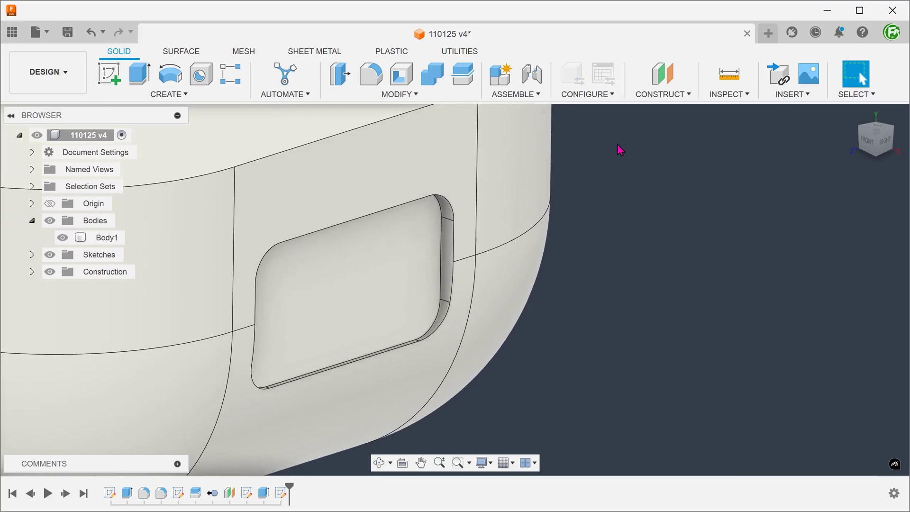
click(407, 94)
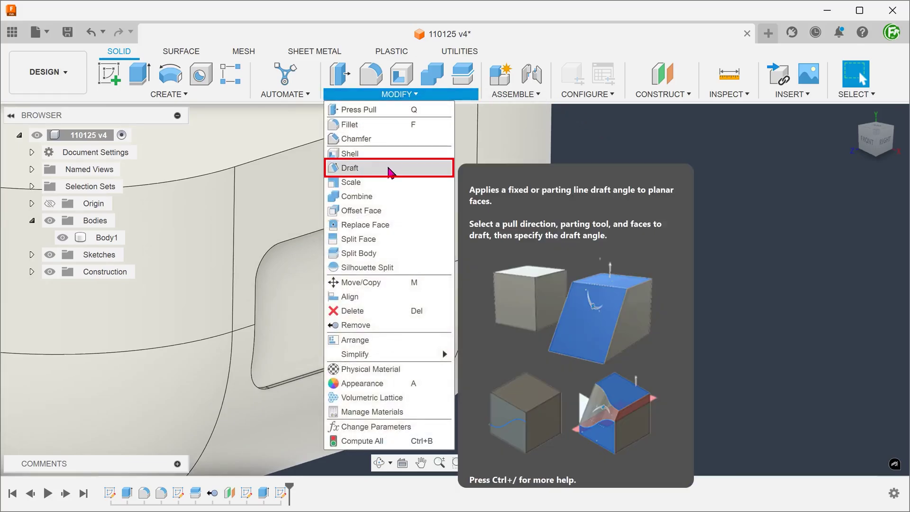
click(386, 167)
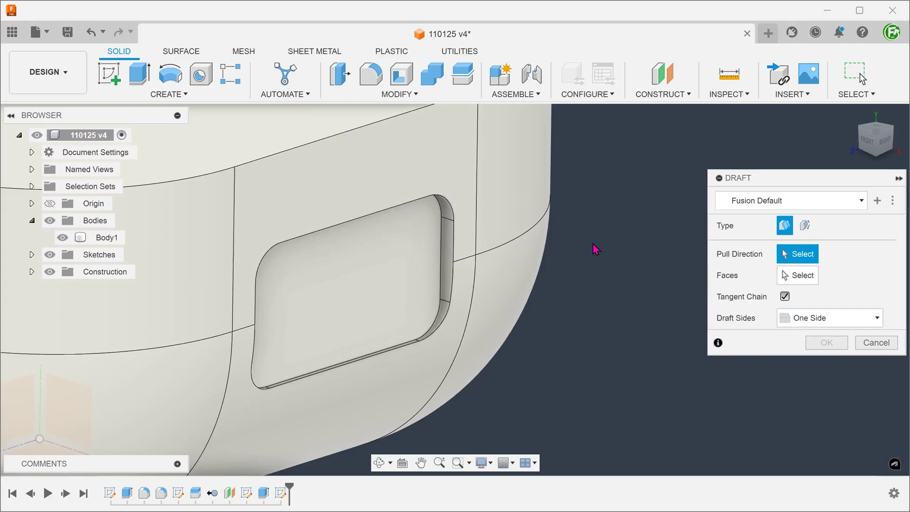
click(353, 285)
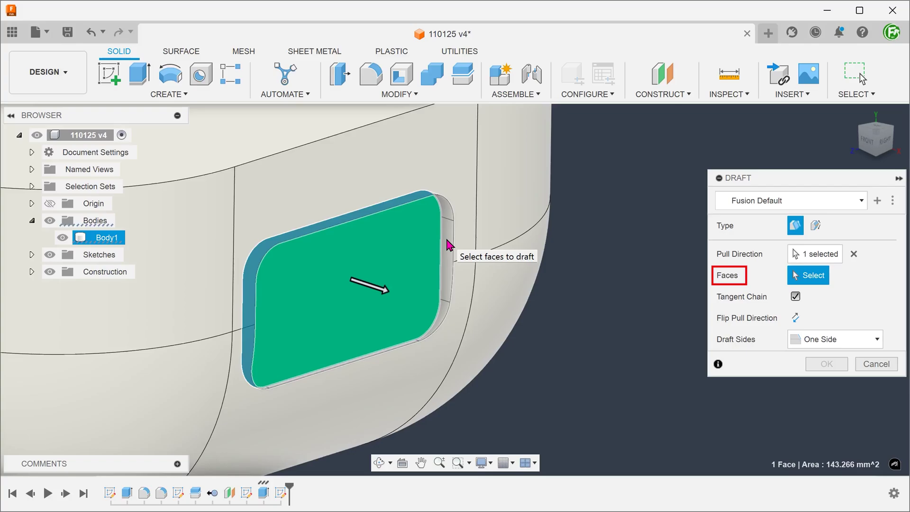
click(449, 245)
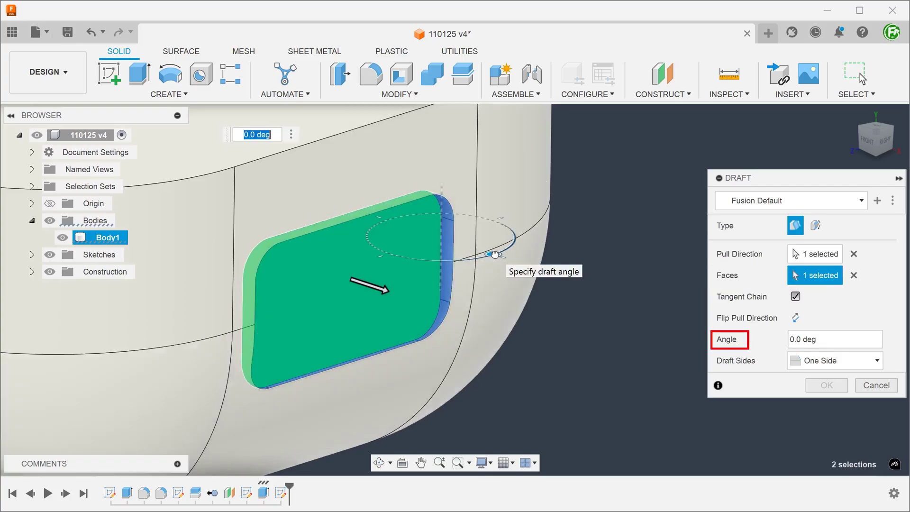
drag(495, 254, 514, 237)
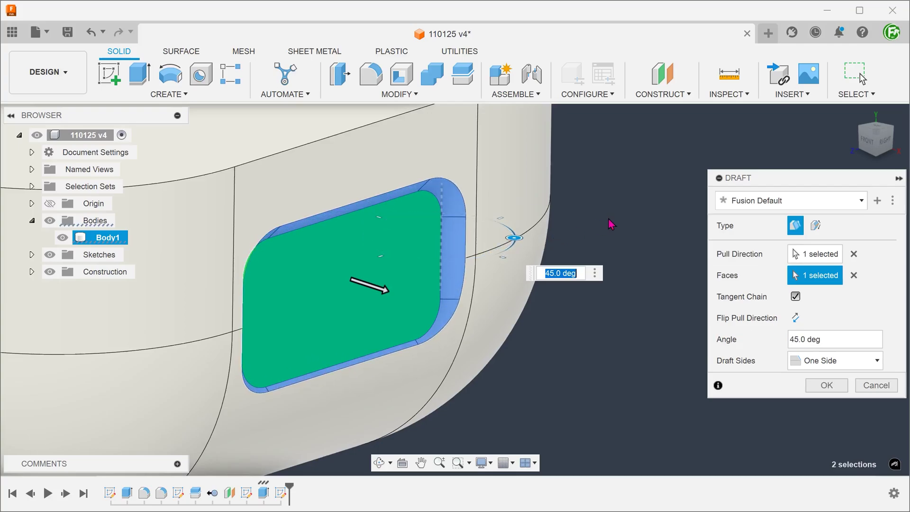
click(854, 275)
click(854, 254)
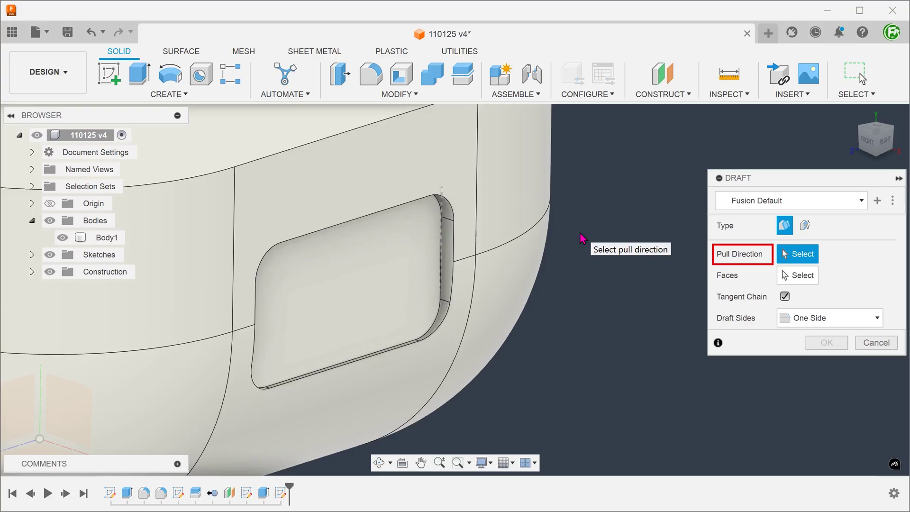
Step: Draft the pocket's side walls by 45 degrees, using the flat outer face around the pocket as pull direction
click(396, 161)
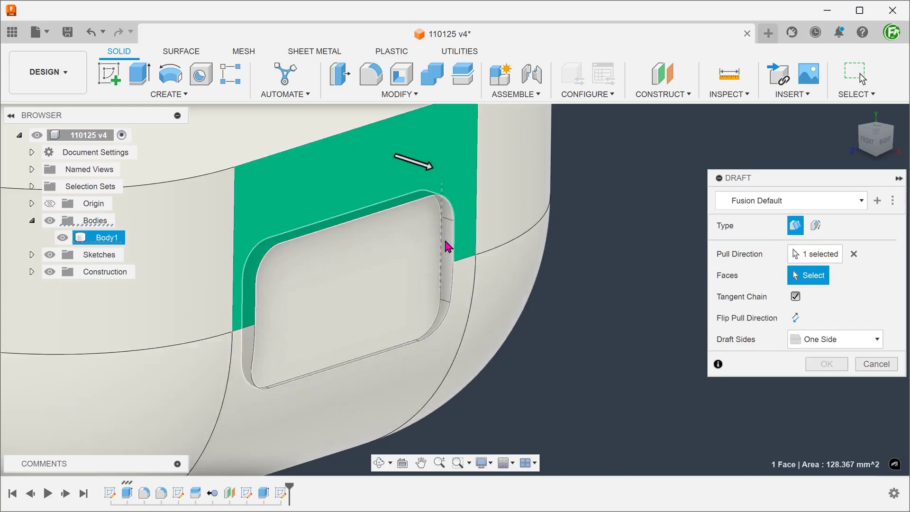
click(447, 246)
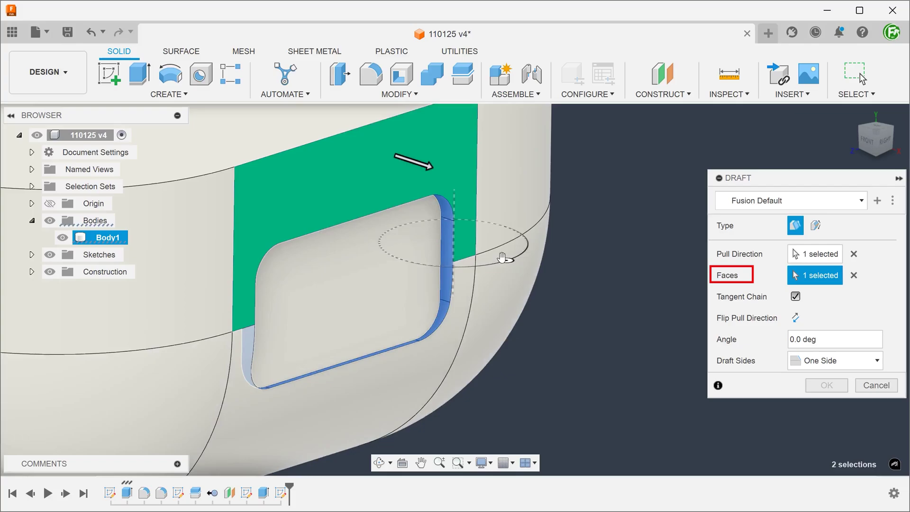
drag(503, 260, 545, 241)
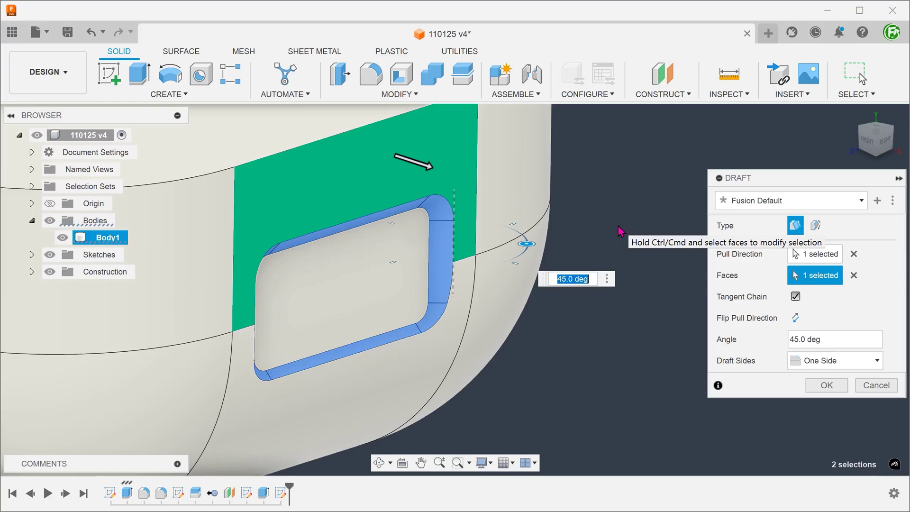
click(826, 385)
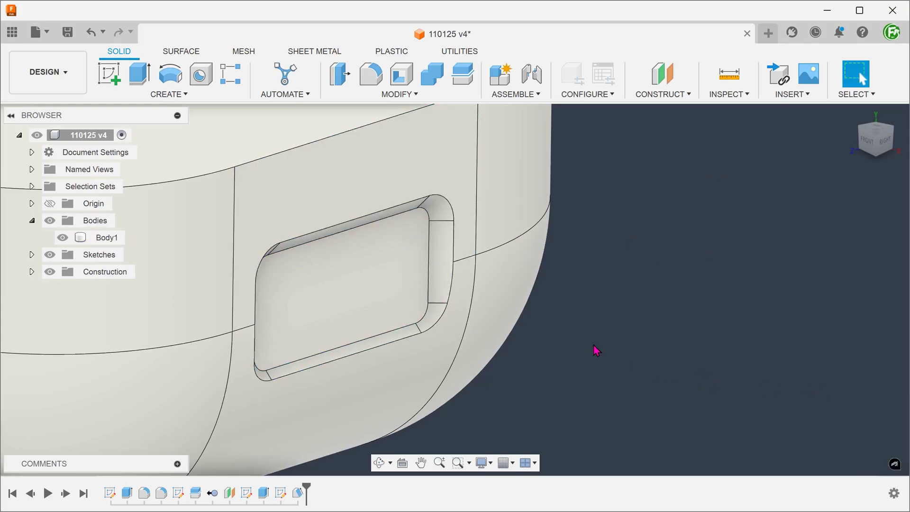
shift+middle_drag(594, 345, 653, 379)
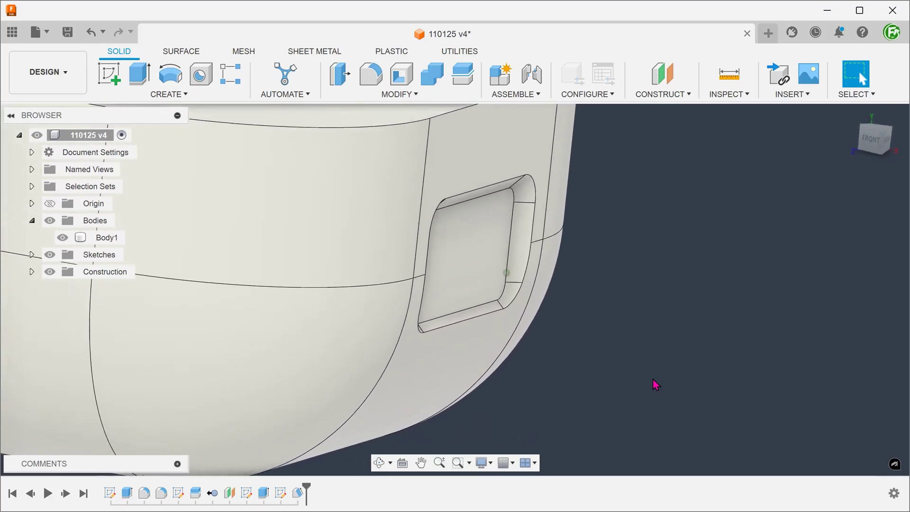
Step: Delete the draft feature from the pocket's side walls
scroll(653, 379, down, 3)
click(851, 114)
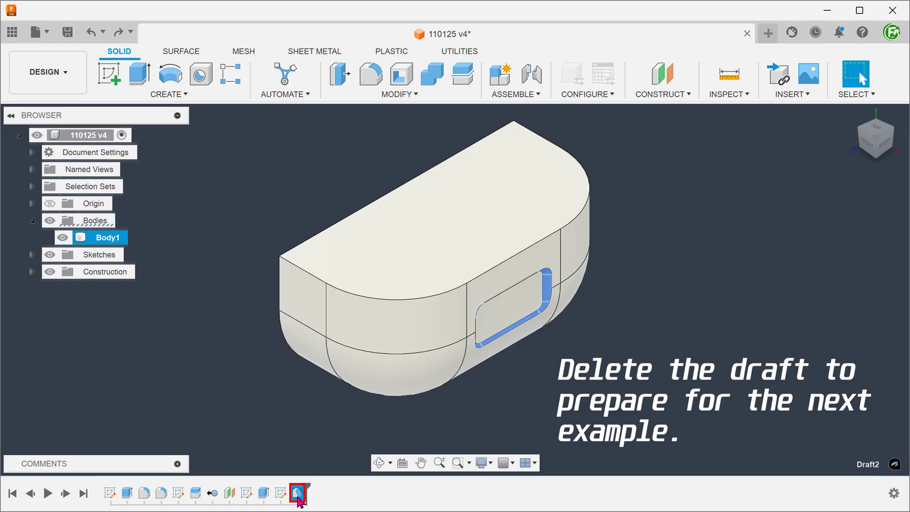
key(Delete)
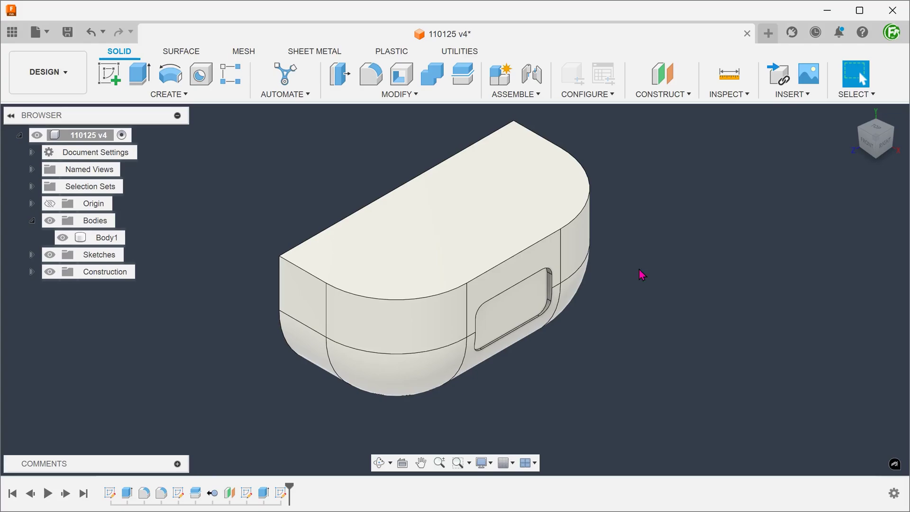
Step: Delete all side wall and corner faces of the pocket as a surface operation, leaving the pocket floor and outer shell
click(181, 51)
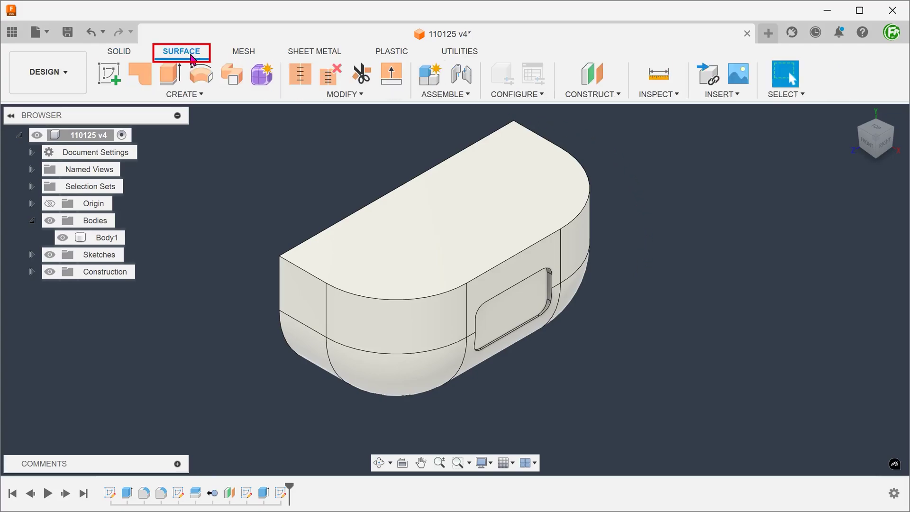
shift+middle_drag(219, 157, 672, 337)
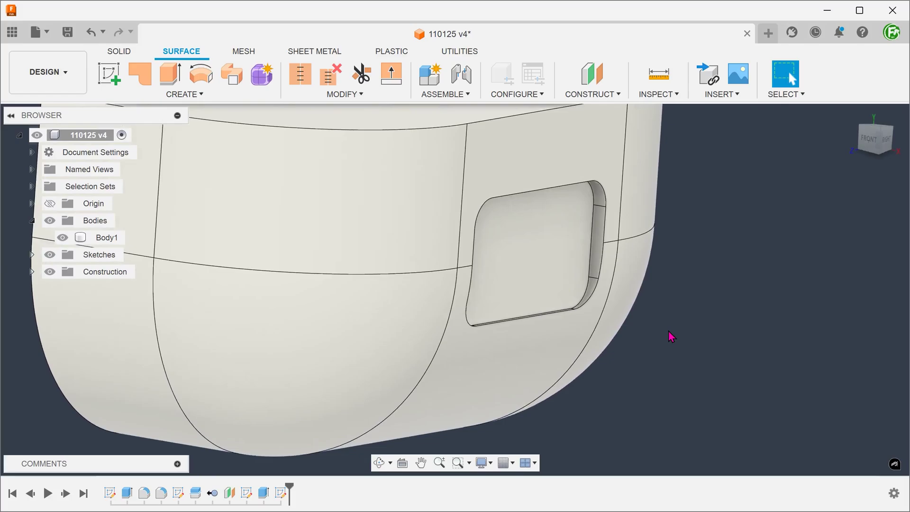
click(602, 256)
shift+click(598, 195)
shift+click(594, 290)
shift+middle_drag(594, 290, 412, 371)
shift+click(429, 372)
shift+click(388, 361)
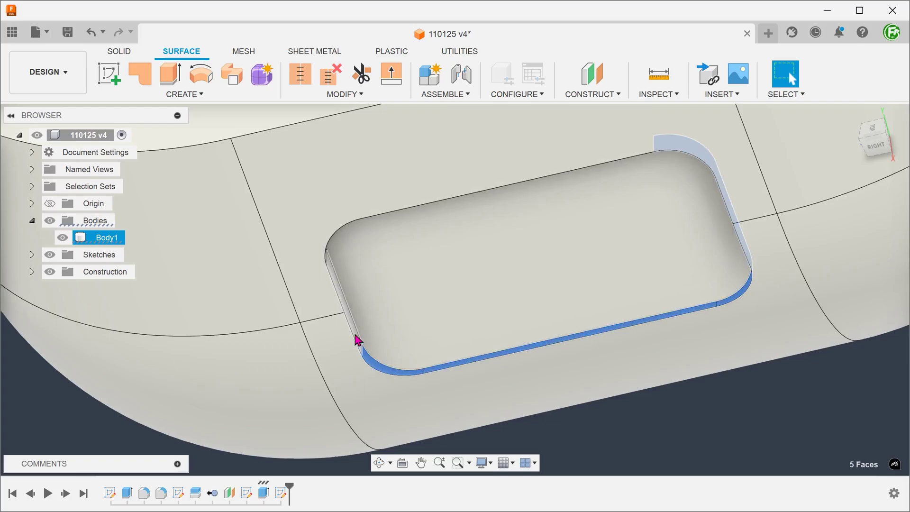
shift+middle_drag(358, 338, 362, 234)
shift+click(360, 230)
shift+click(396, 199)
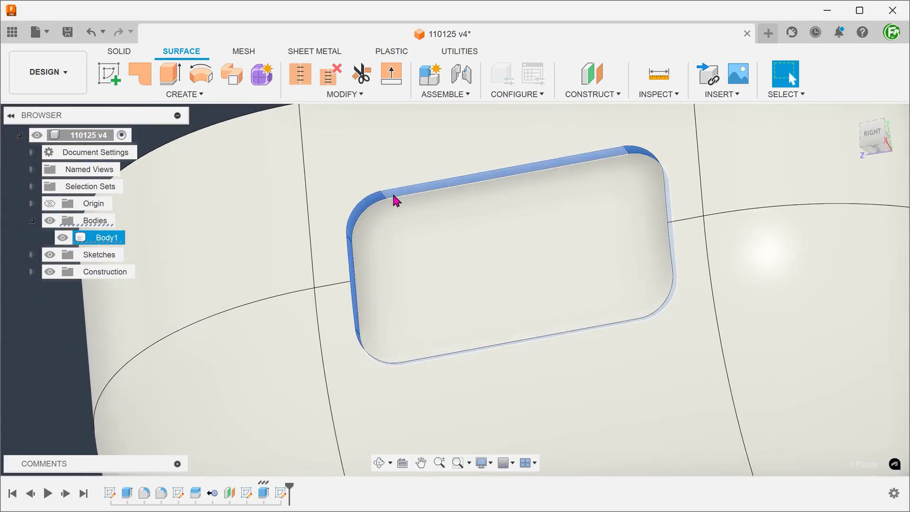
key(Delete)
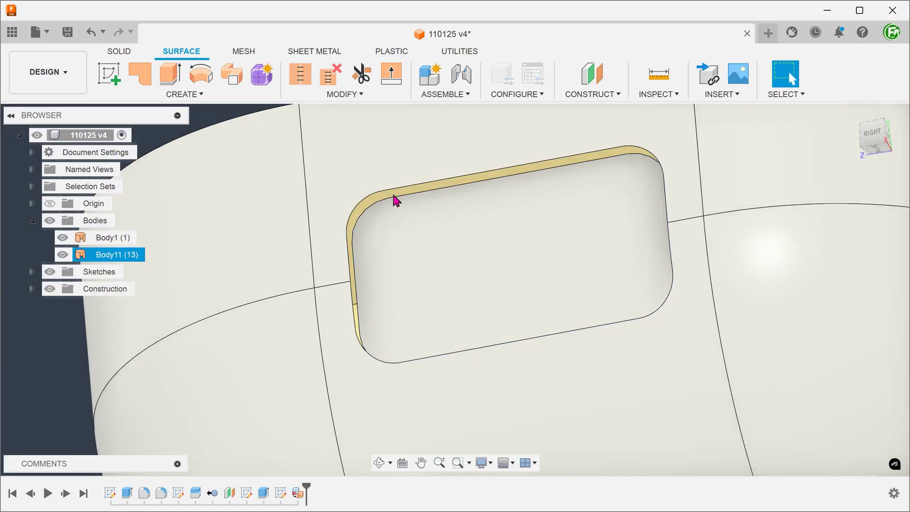
Step: Create a sketch on the pocket's detached floor face
mouse_move(397, 201)
shift+middle_down()
mouse_move(321, 219)
mouse_move(38, 365)
mouse_move(1, 369)
mouse_move(110, 393)
mouse_move(128, 388)
shift+middle_up()
scroll(491, 289, down, 2)
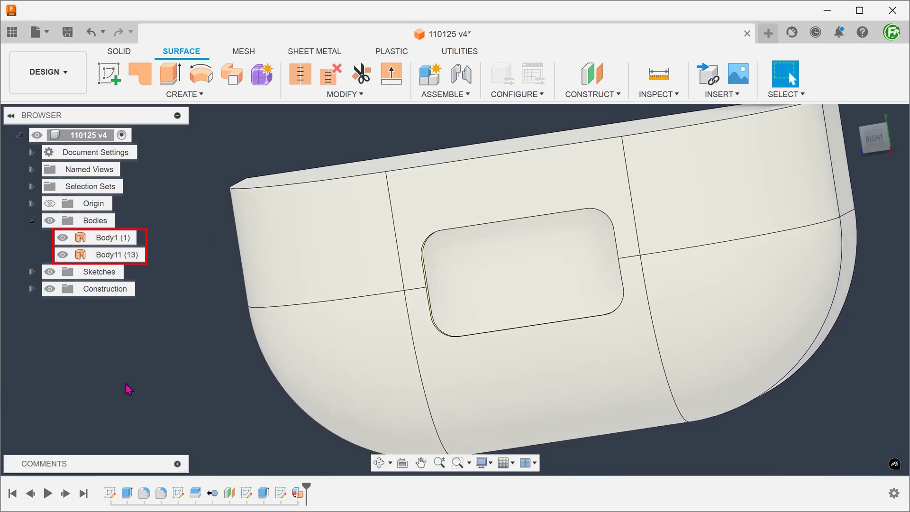
right_click(482, 274)
click(481, 264)
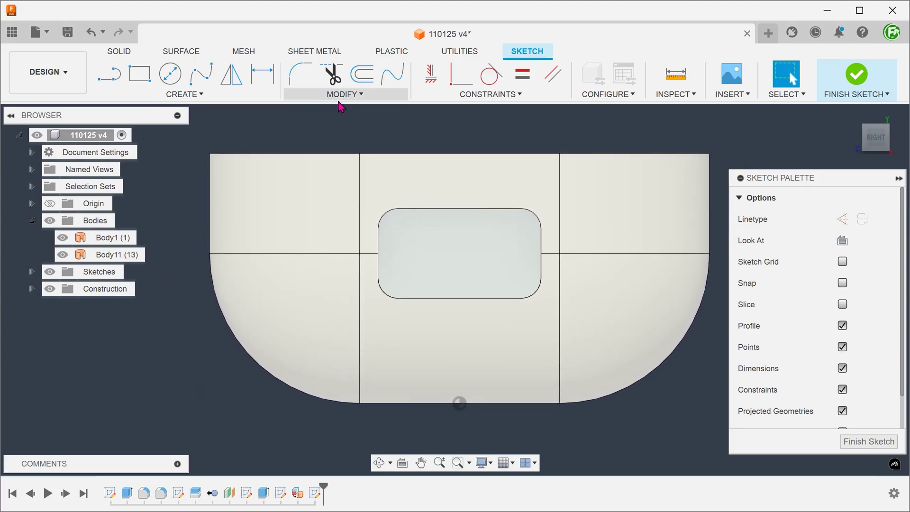
Step: Offset the pocket floor's outline 1 mm inward in the sketch and finish the sketch
click(362, 75)
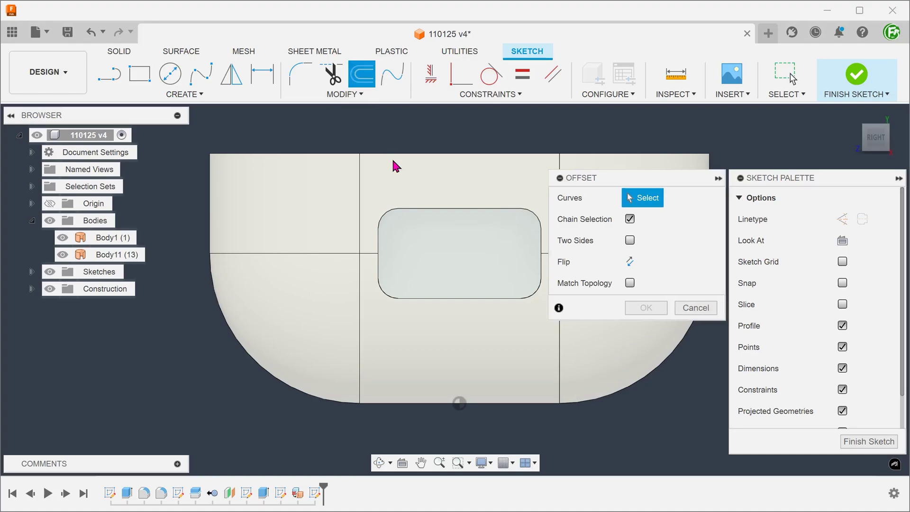
click(415, 210)
drag(414, 193, 414, 220)
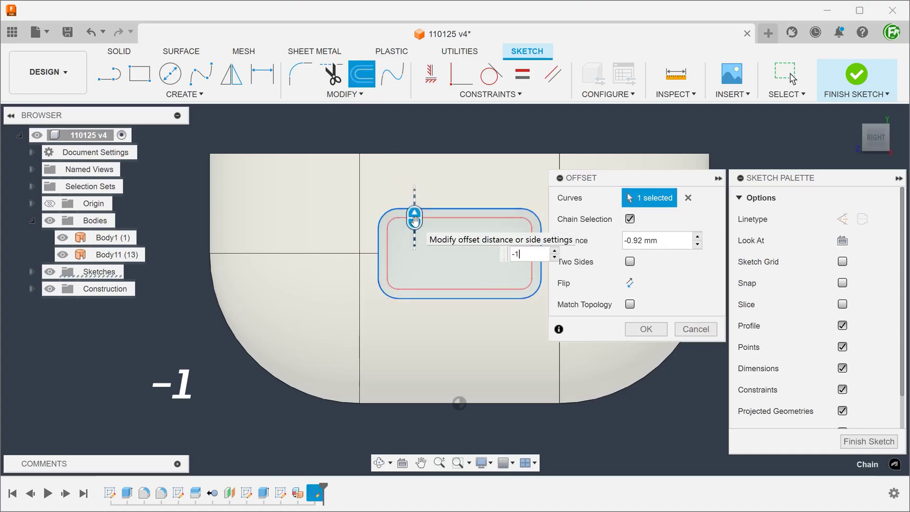
key(Return)
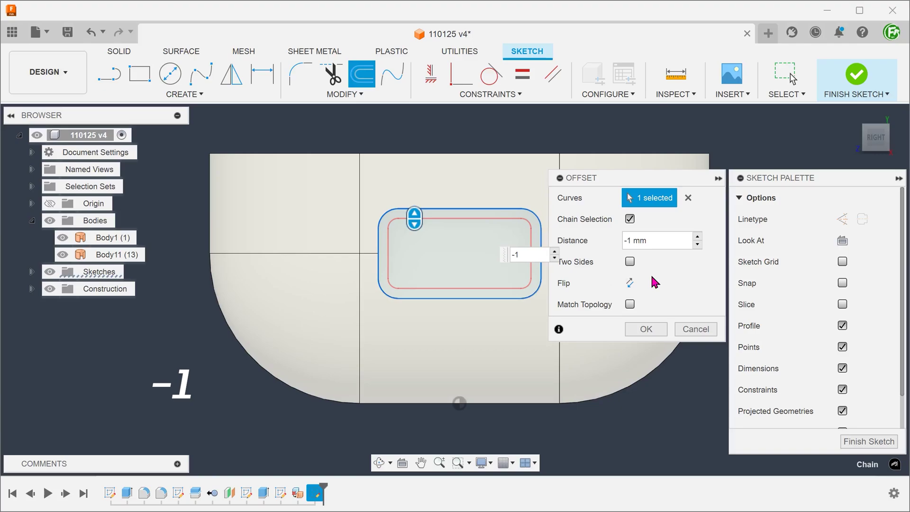
click(645, 328)
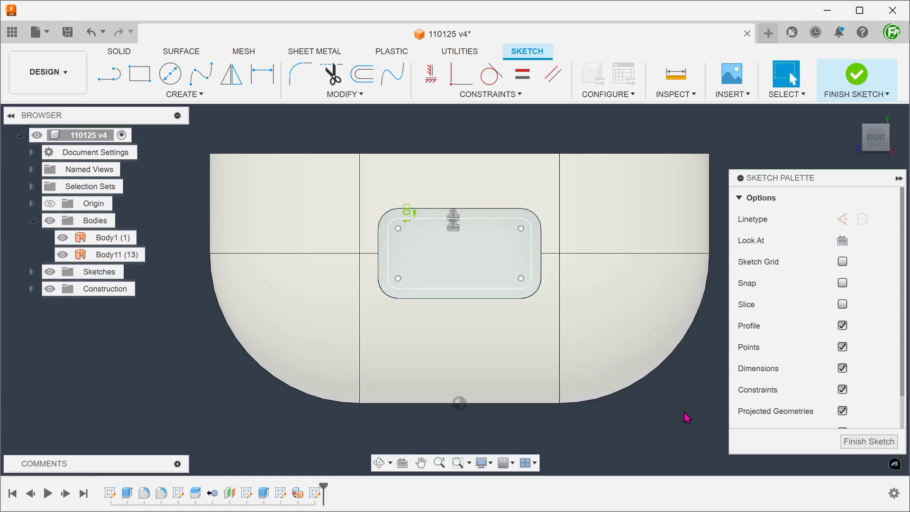
click(851, 445)
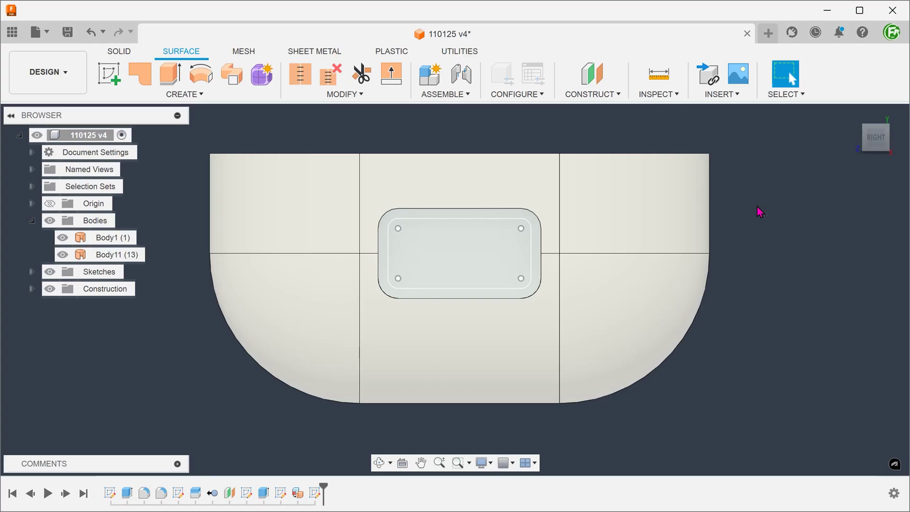
Step: Trim the pocket floor surface with the inward offset outline, removing the outer ring of the floor
click(345, 94)
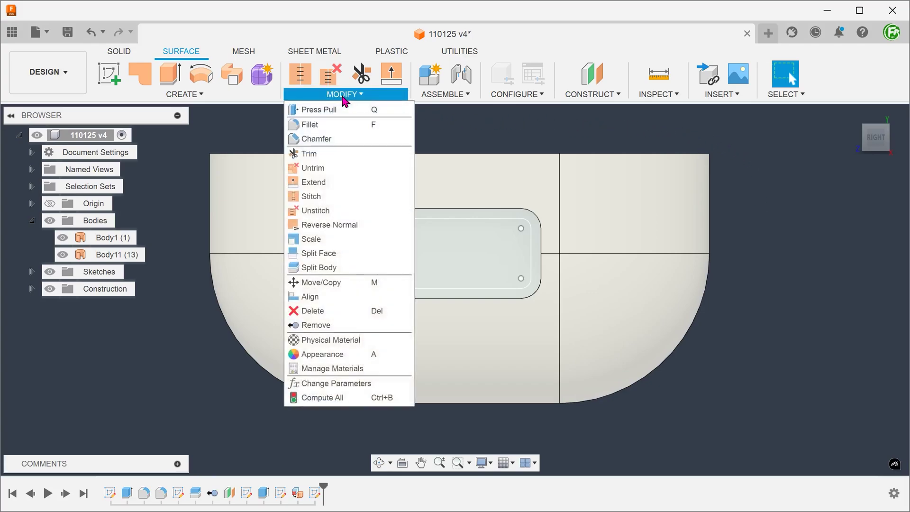
click(327, 155)
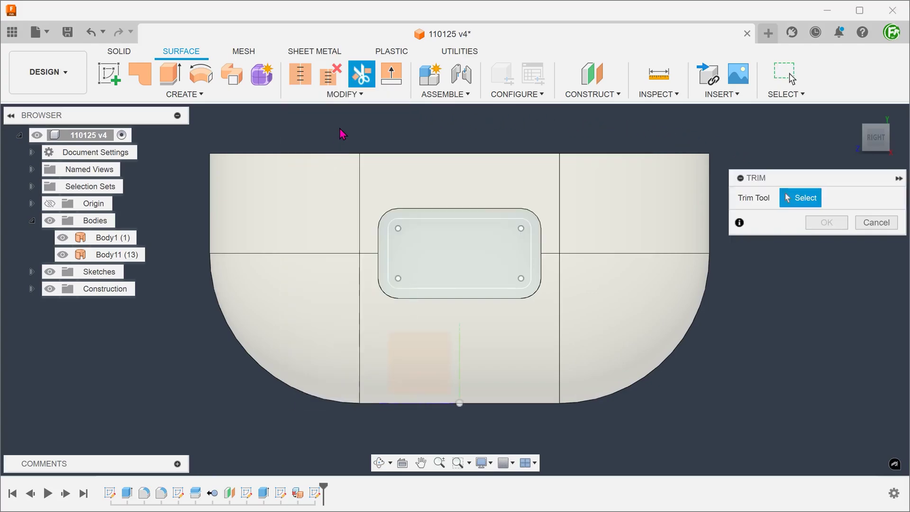
shift+middle_drag(343, 131, 654, 361)
click(492, 322)
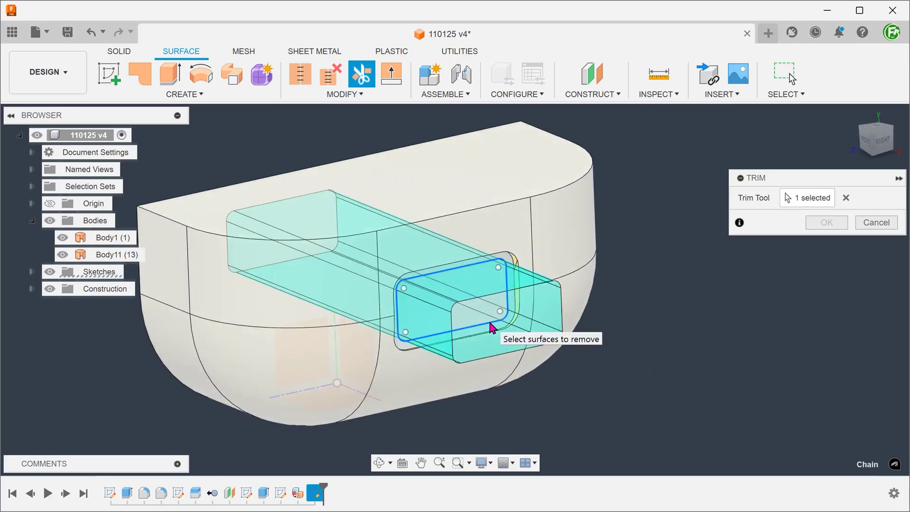
key(F5)
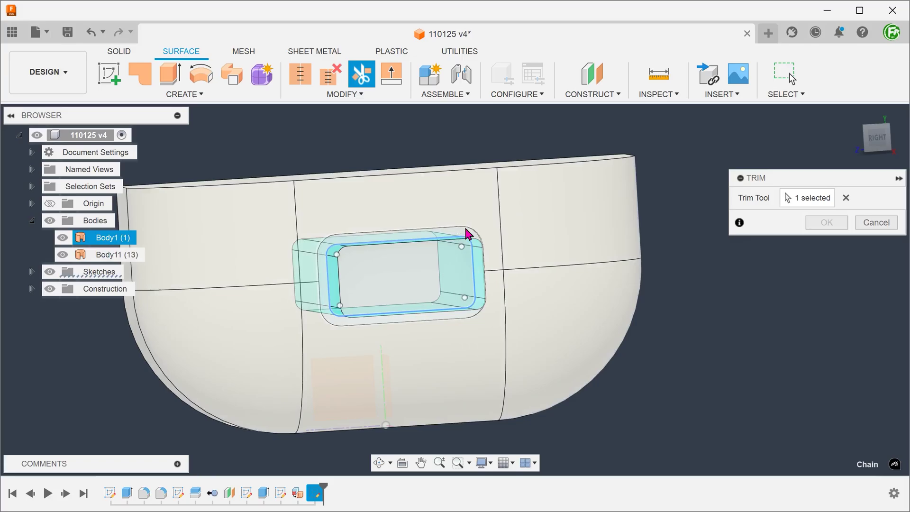
click(458, 234)
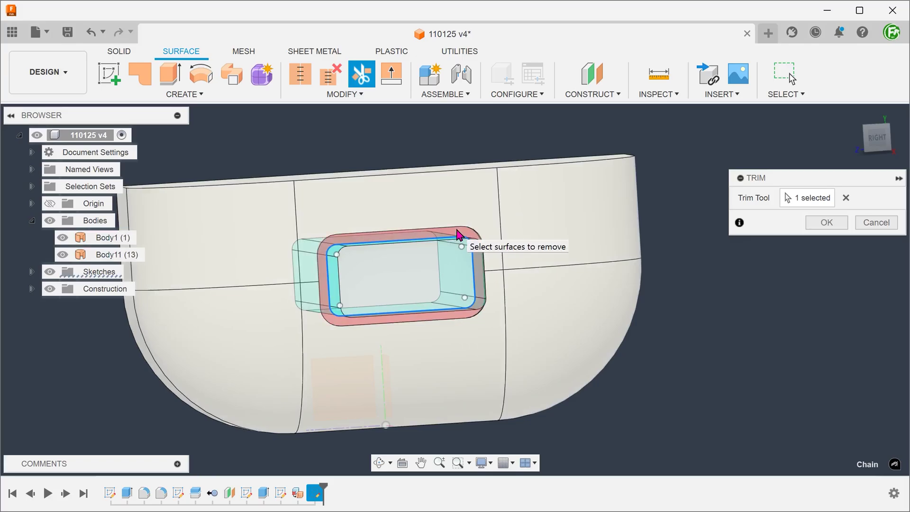
click(826, 222)
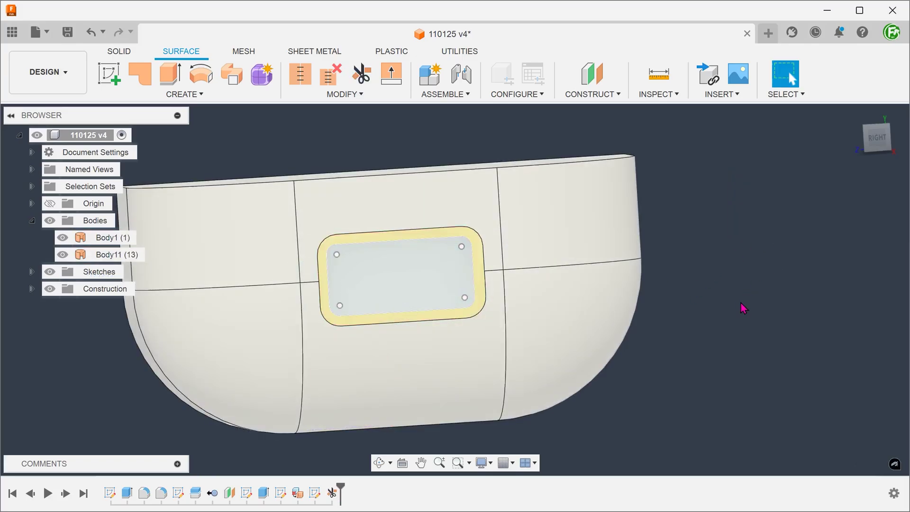
Step: Hide the sketch containing the offset outline used for trimming the pocket floor
shift+middle_drag(687, 379, 565, 432)
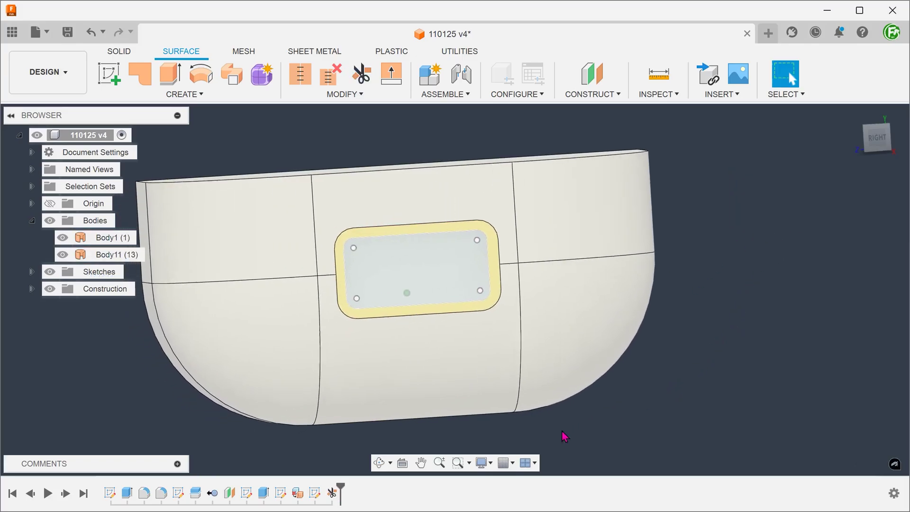
click(31, 271)
click(76, 358)
click(62, 356)
click(31, 271)
Step: Loft a surface between the pocket's opening edge loop on the shell and the trimmed floor's edge loop, with chain selection
mouse_move(157, 404)
shift+middle_down()
mouse_move(643, 414)
mouse_move(652, 397)
mouse_move(636, 406)
mouse_move(639, 400)
shift+middle_up()
scroll(625, 404, up, 5)
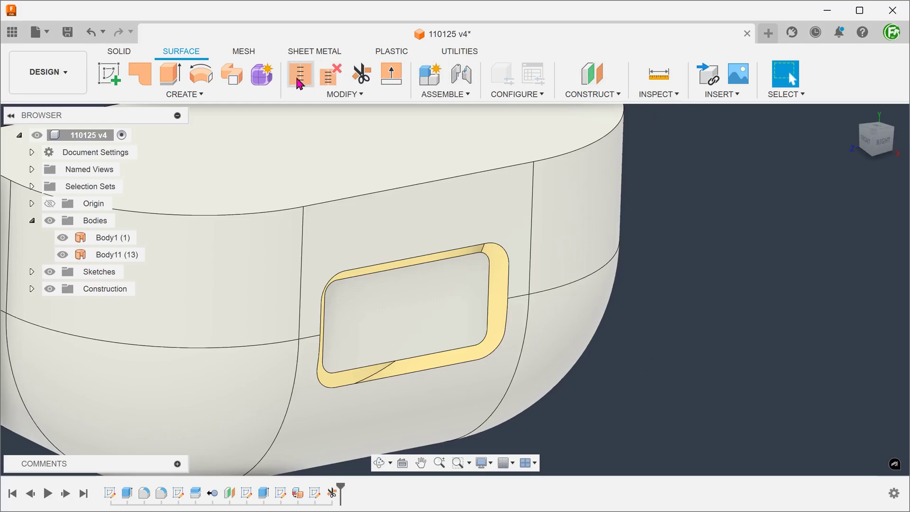
click(183, 94)
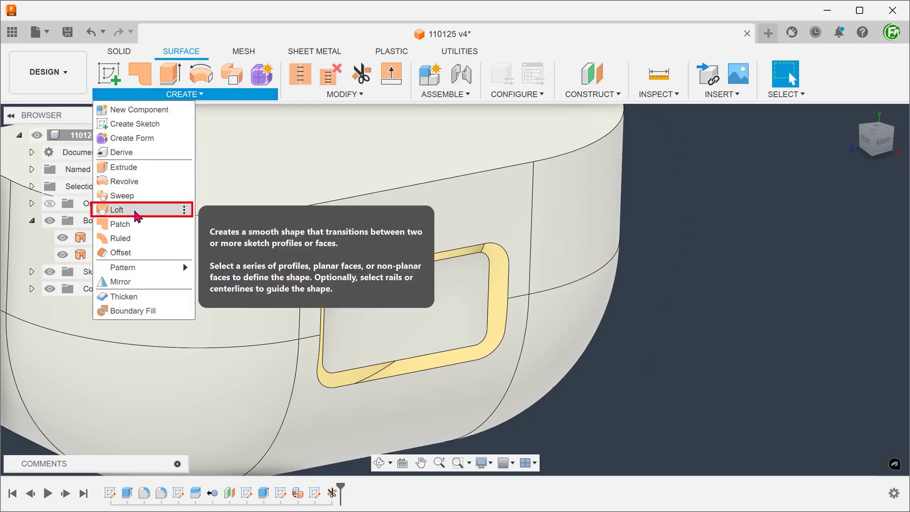
click(137, 215)
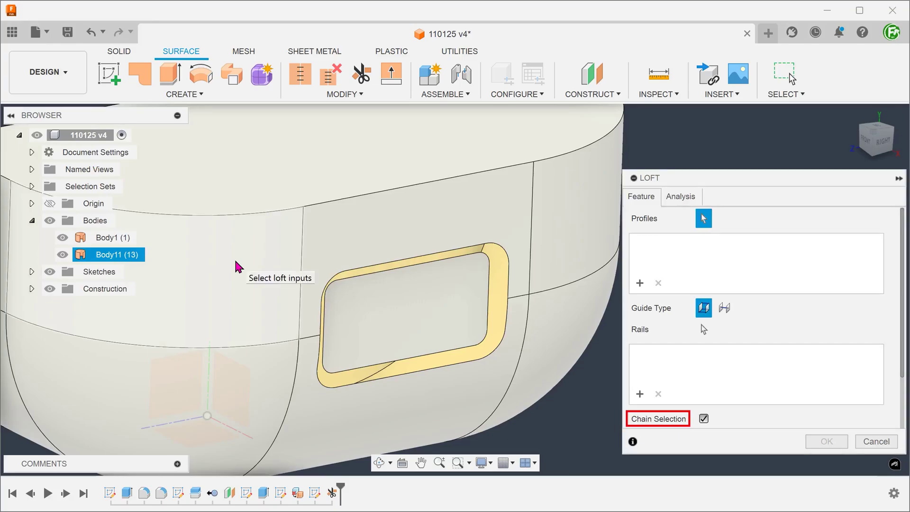
click(376, 270)
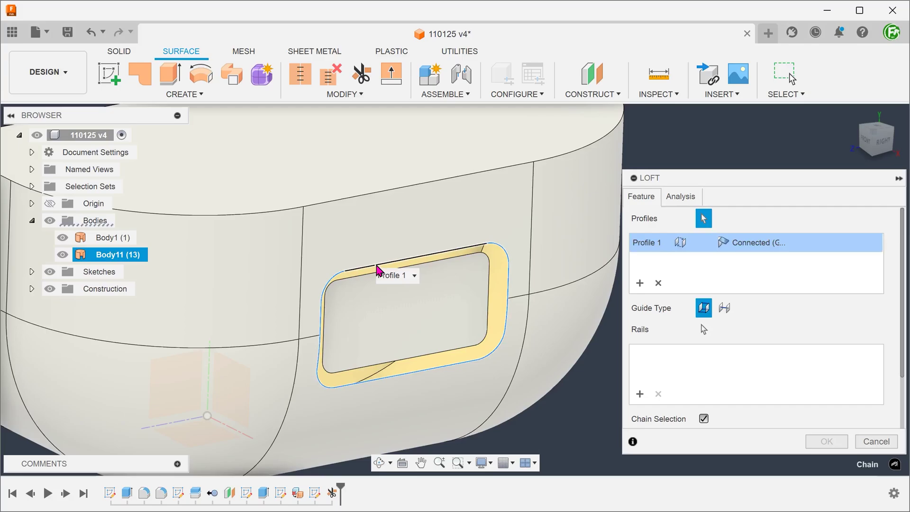
click(368, 283)
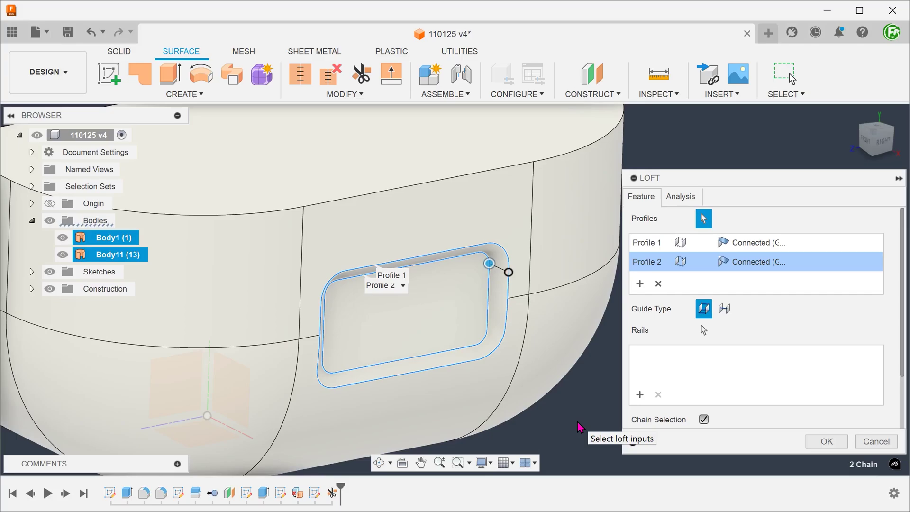
click(822, 446)
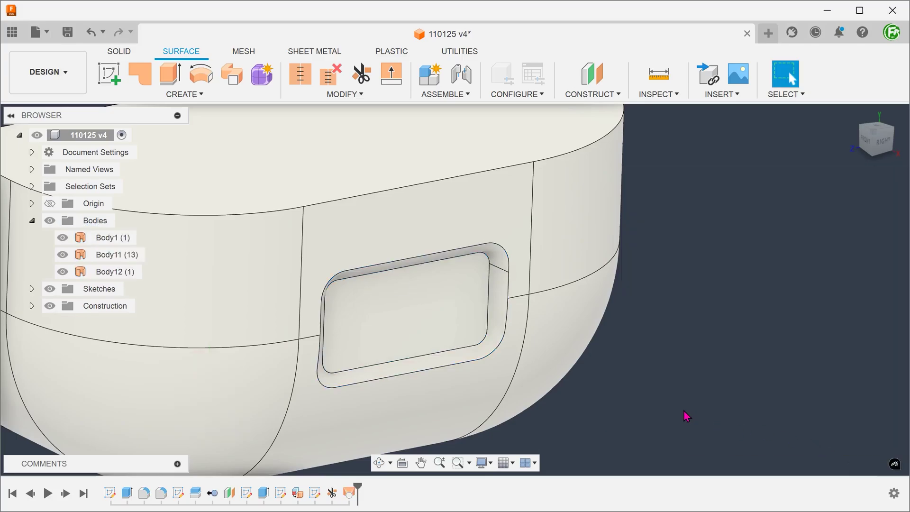
Step: Stitch the outer shell, the trimmed floor and the lofted wall into a new body with a 0.10 mm tolerance
shift+middle_drag(683, 409, 822, 427)
key(F6)
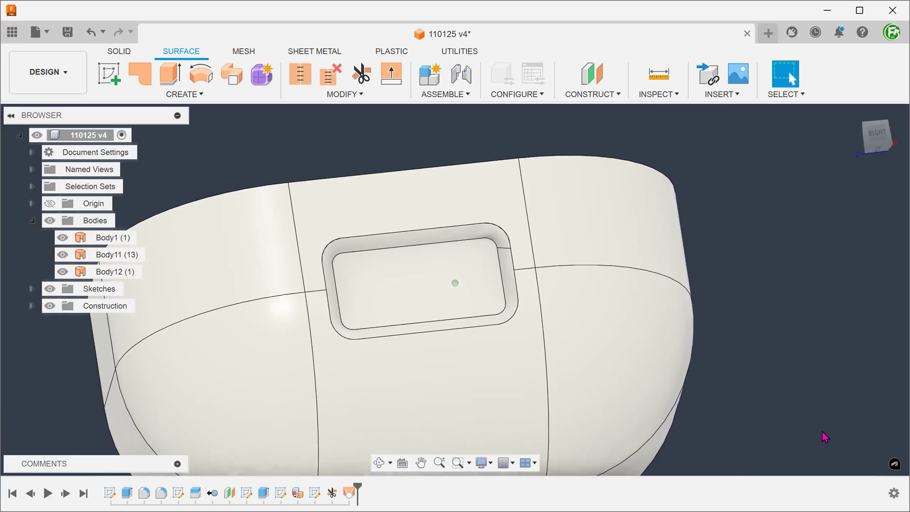
click(851, 114)
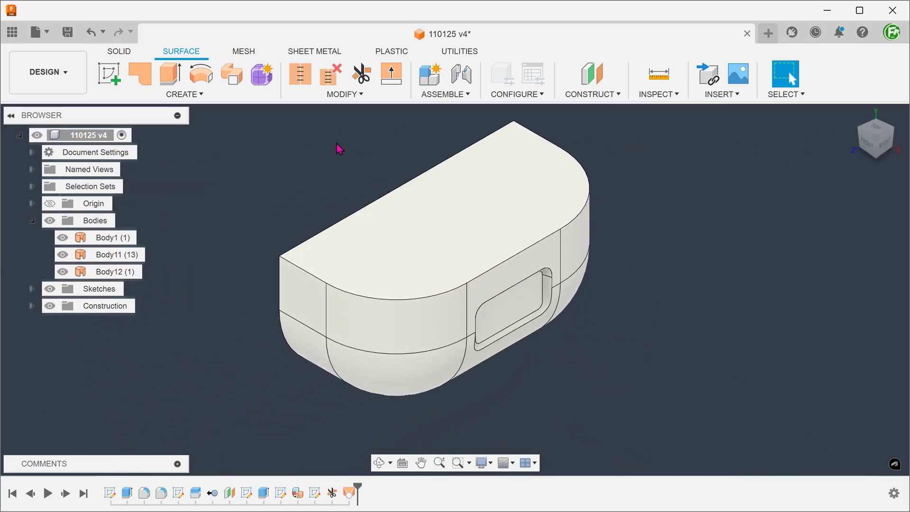
click(328, 95)
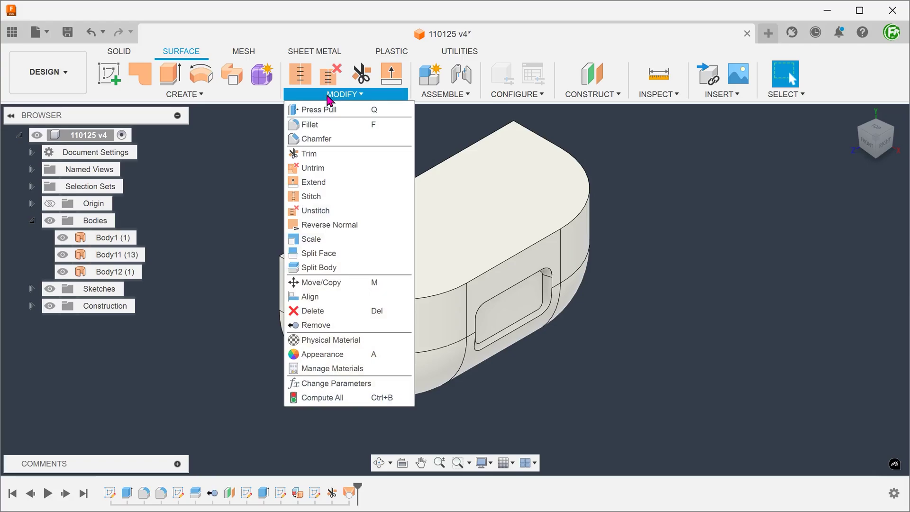
click(334, 196)
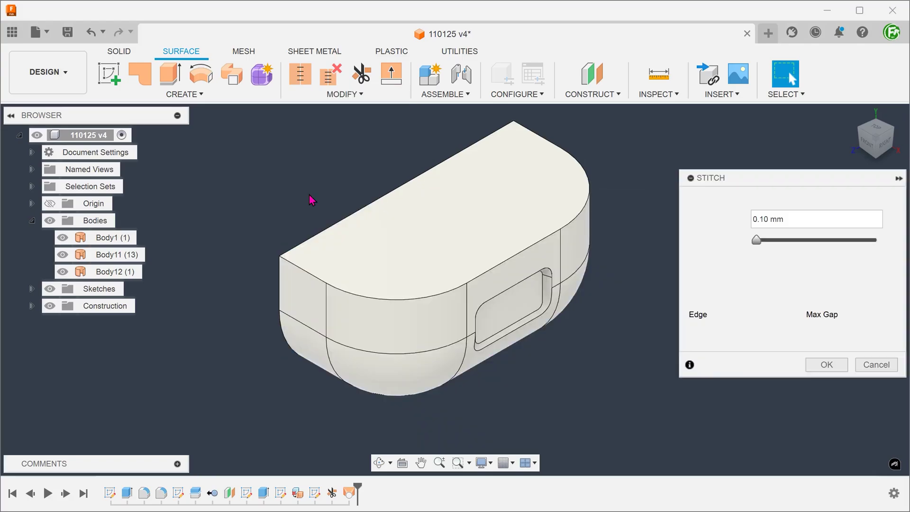
click(108, 238)
click(114, 258)
click(115, 270)
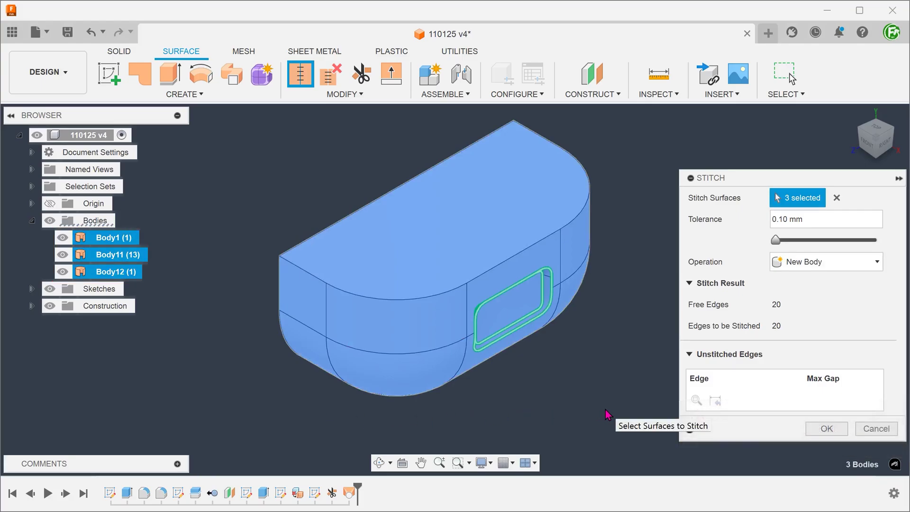
click(825, 429)
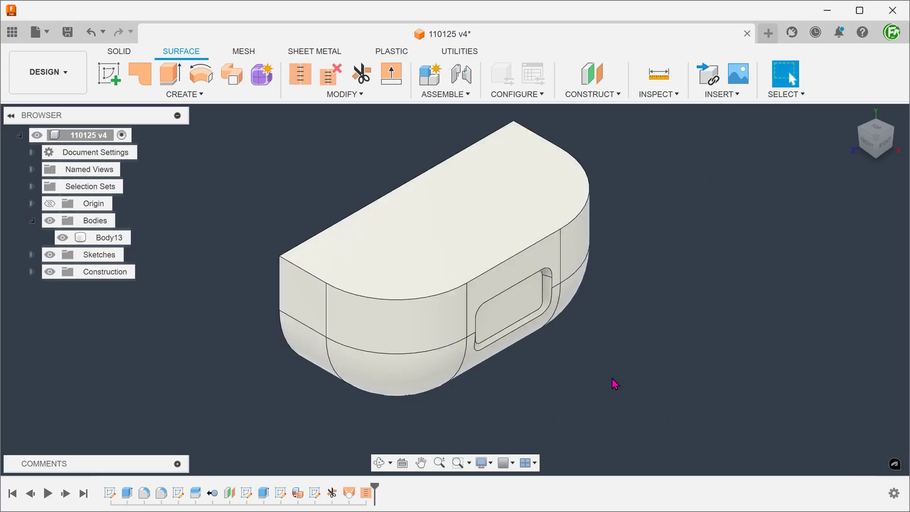
Step: Preview a section analysis through the body on the XY plane to check its interior, and cancel it
click(658, 93)
click(673, 238)
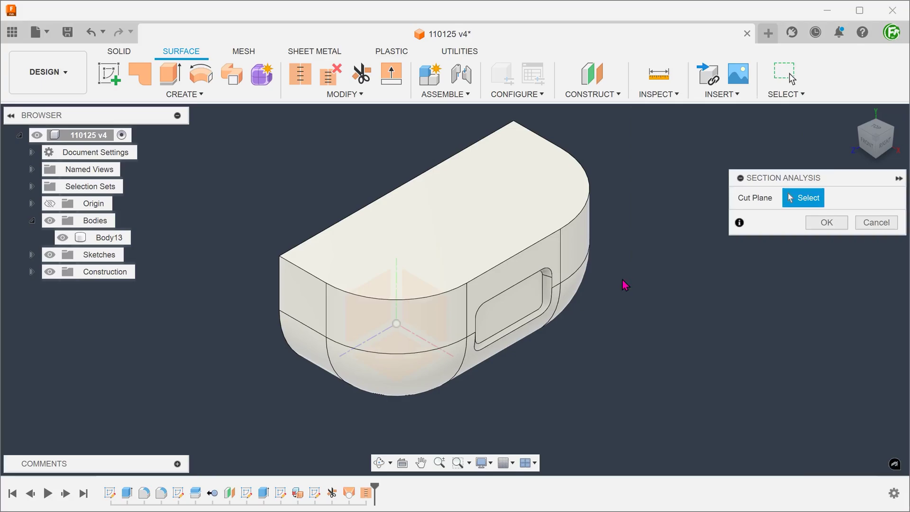
click(434, 308)
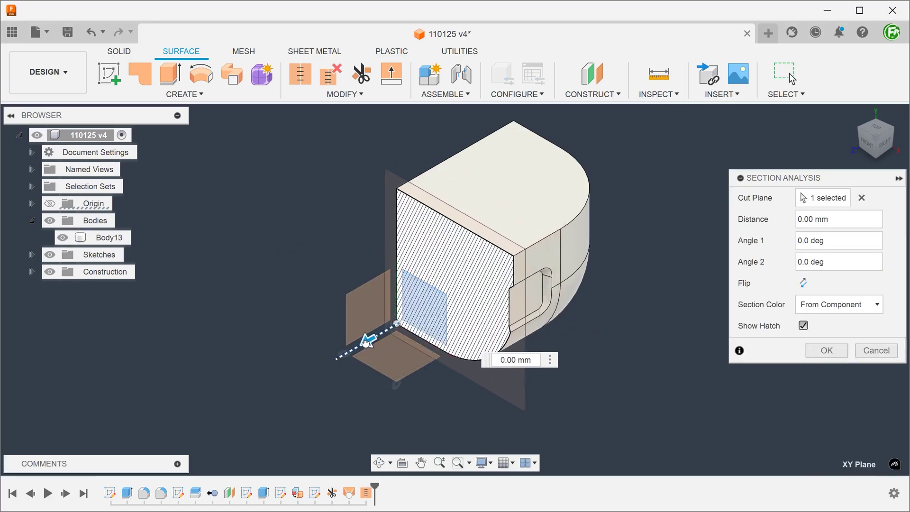
drag(370, 342, 372, 326)
click(874, 351)
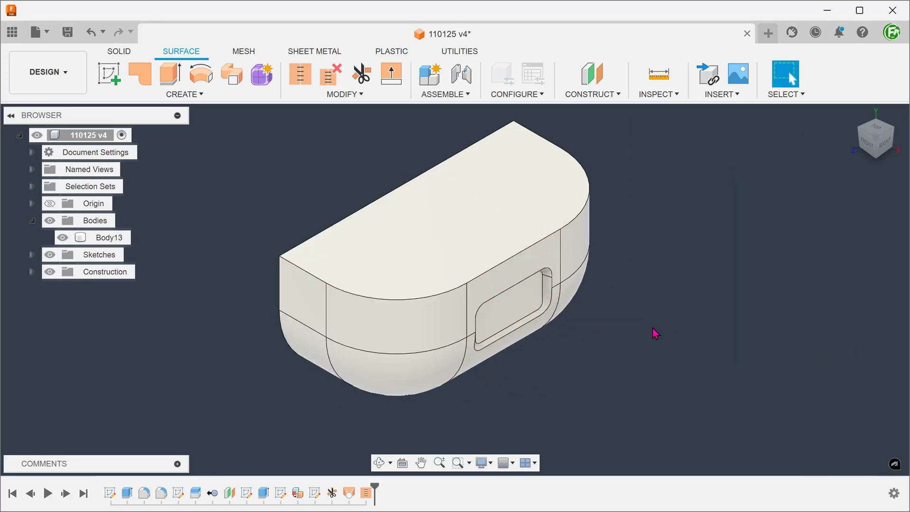
Step: Delete the last five features, from the pocket wall surface deletion through the stitch
click(369, 494)
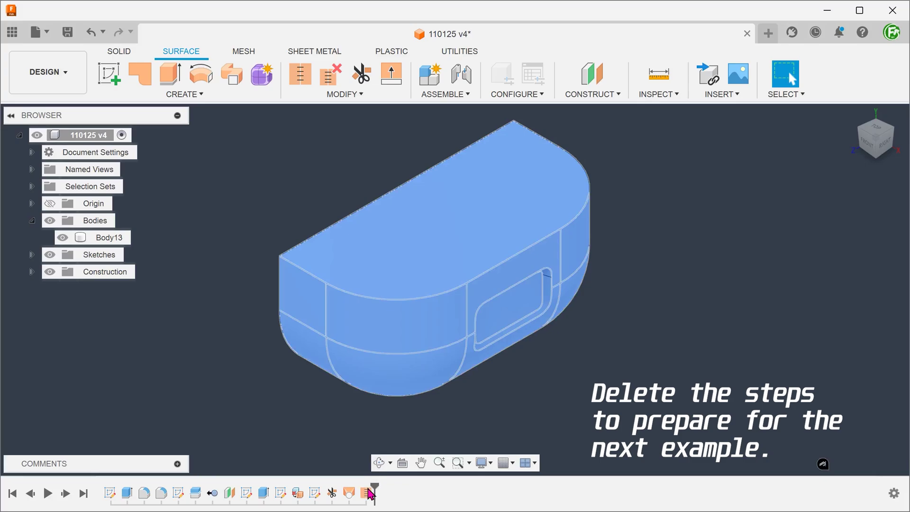
shift+click(297, 493)
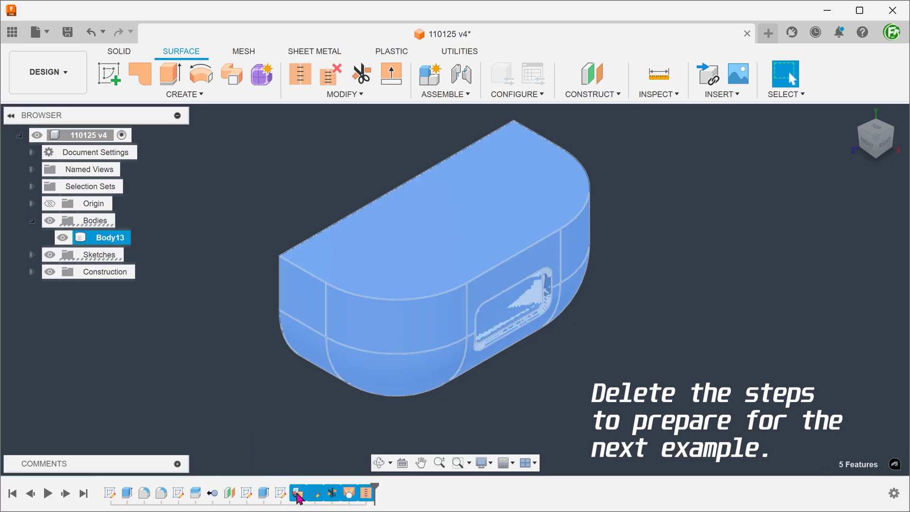
key(Delete)
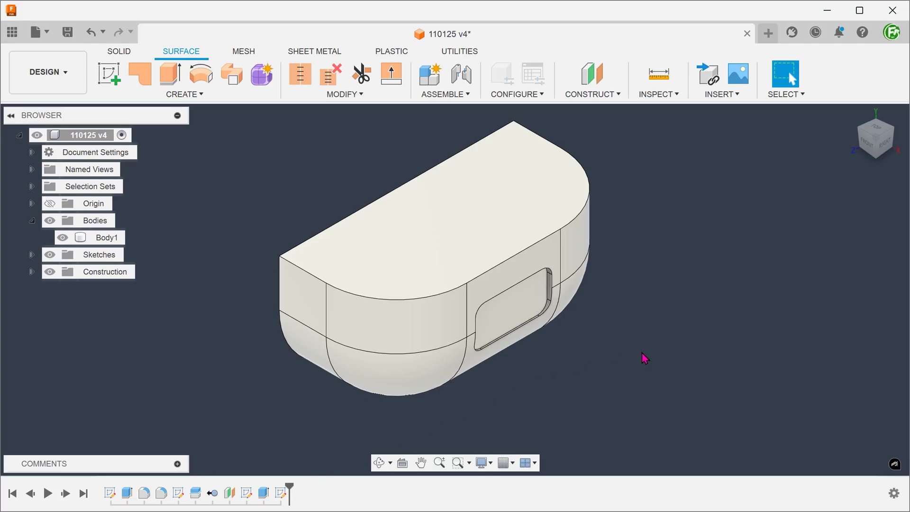
Step: Fillet the pocket's opening edge loop with a constant 1 mm radius and tangent chain
key(f)
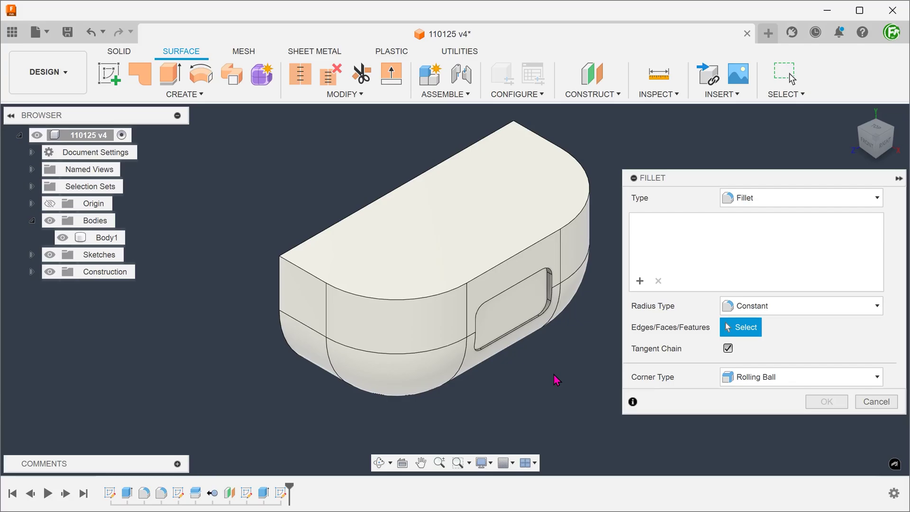
scroll(545, 377, up, 5)
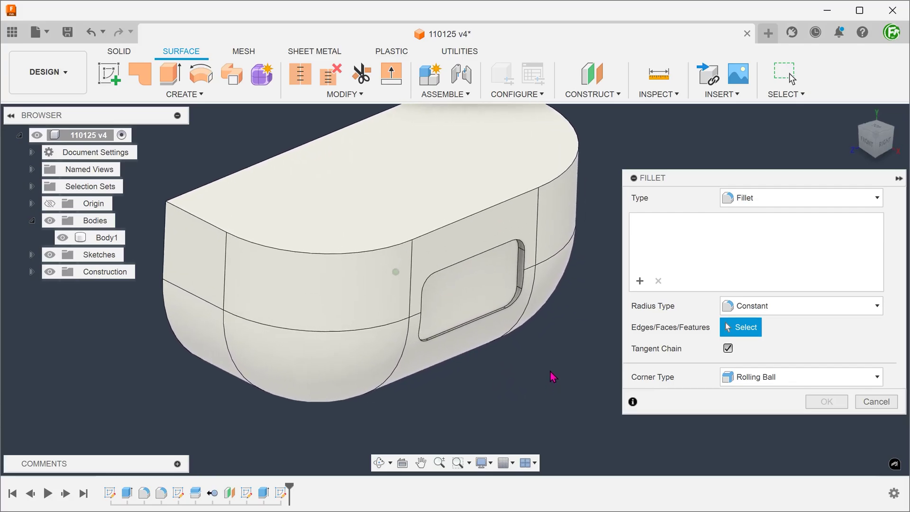
scroll(552, 370, up, 4)
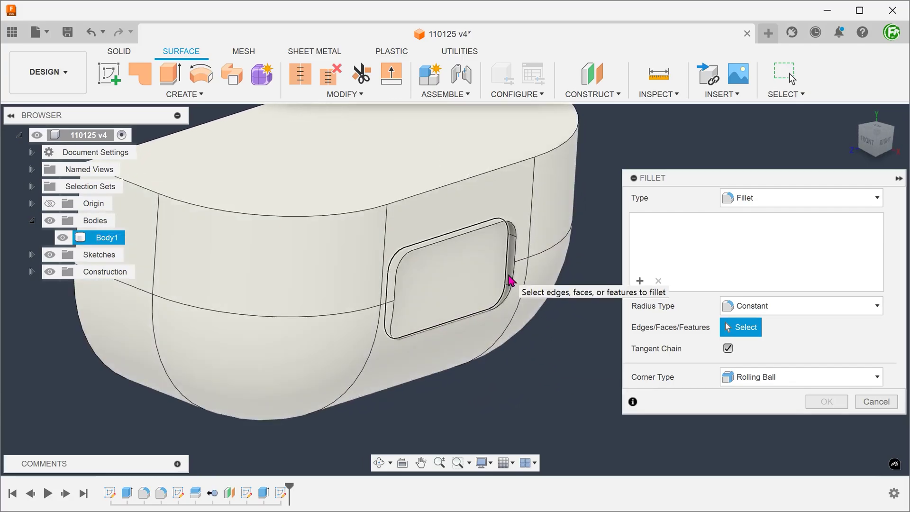
click(509, 280)
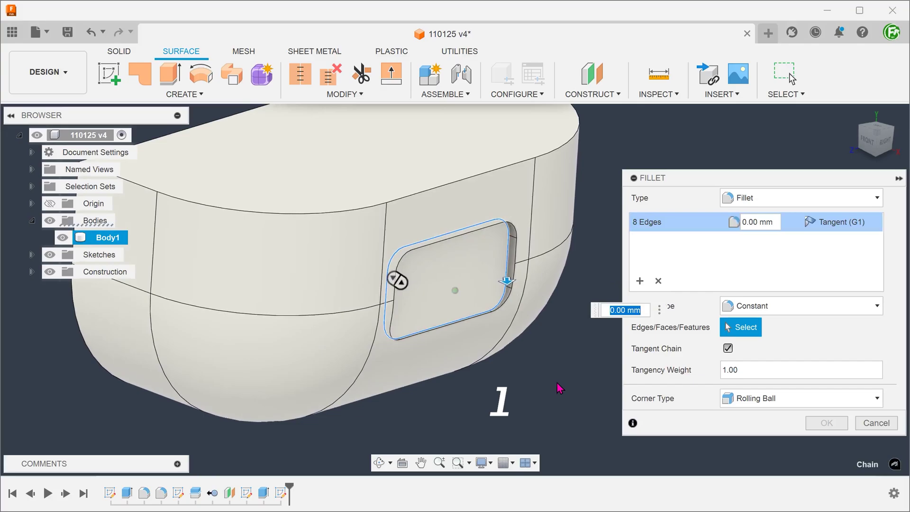
scroll(559, 388, up, 1)
text(1)
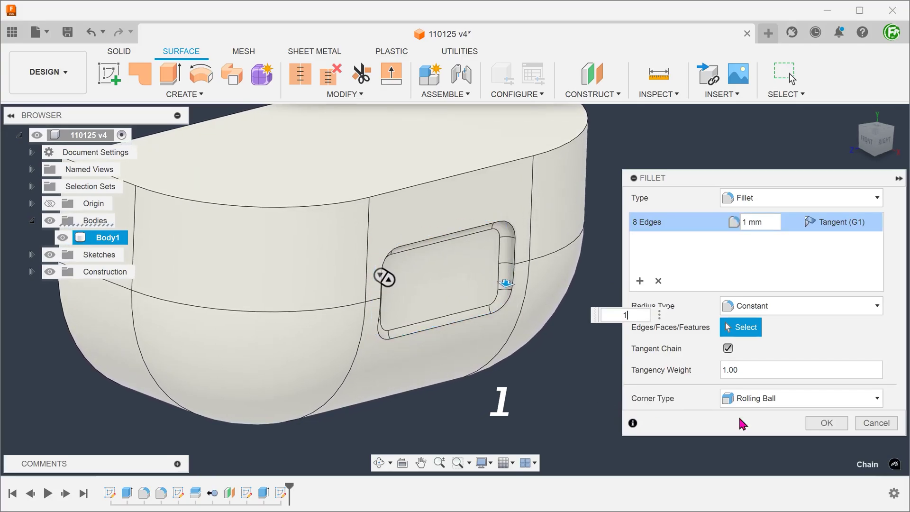
click(821, 423)
Step: Loft a surface between the filleted pocket's outer edge loop and the pocket floor face, with chain selection
shift+middle_drag(594, 393, 511, 313)
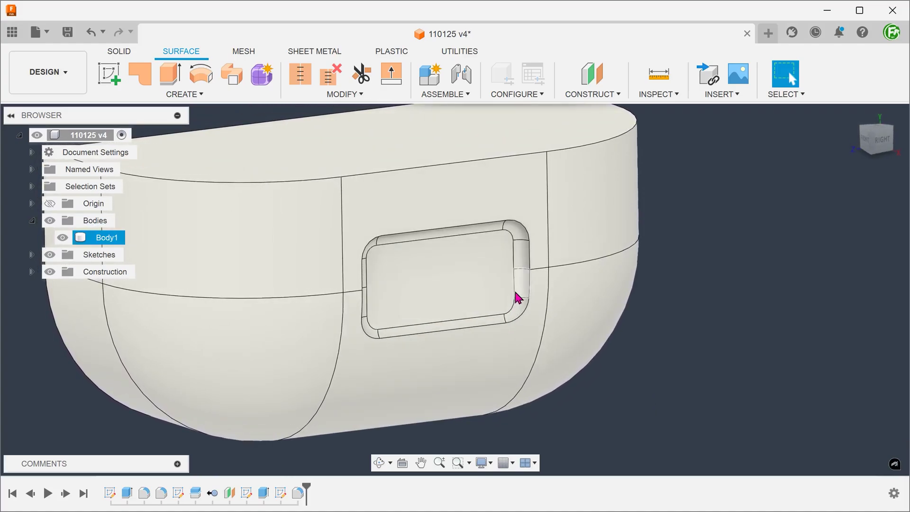
shift+middle_drag(513, 266, 666, 317)
scroll(650, 316, up, 3)
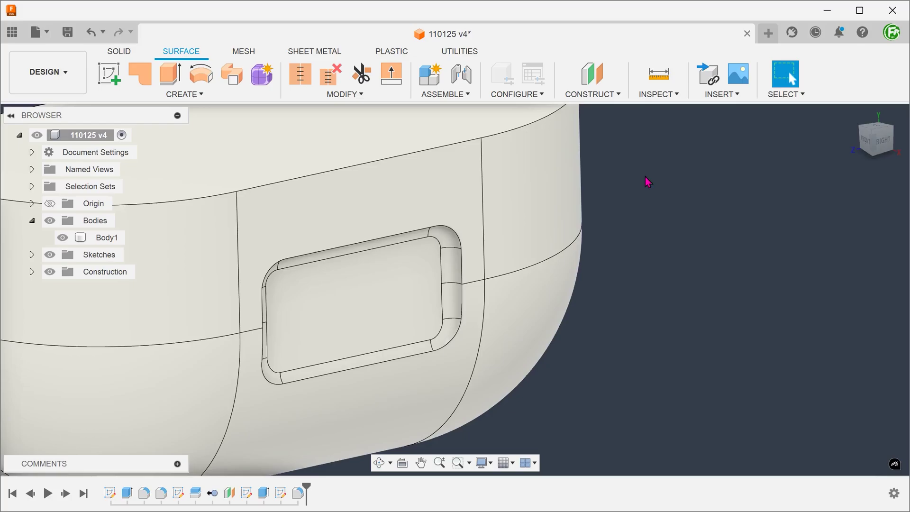
click(182, 94)
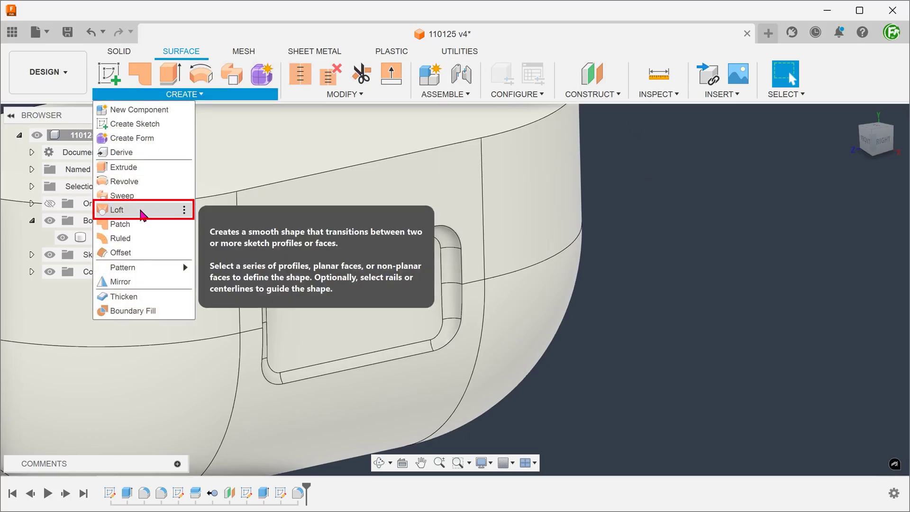
click(142, 214)
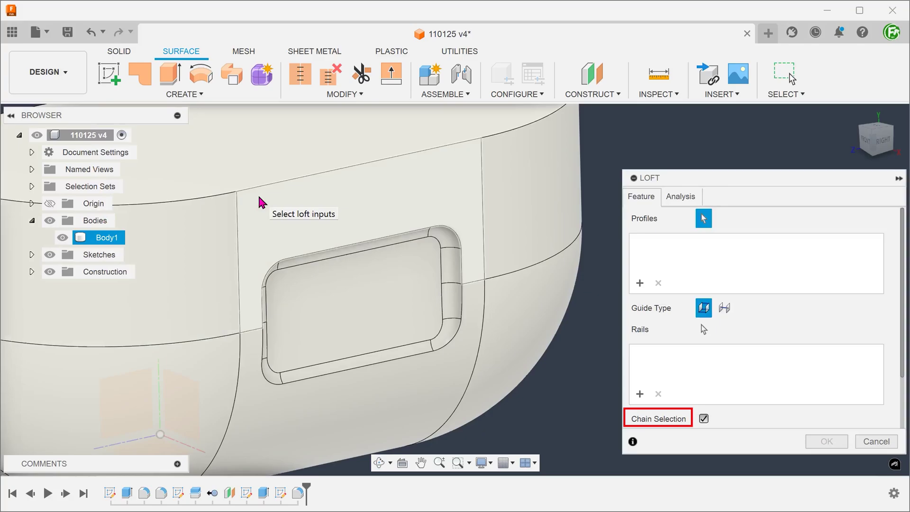
click(318, 254)
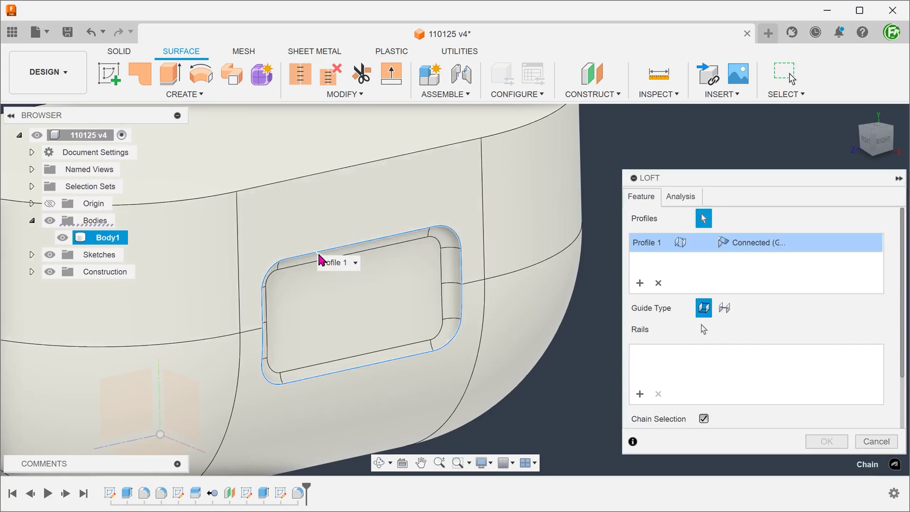
click(368, 303)
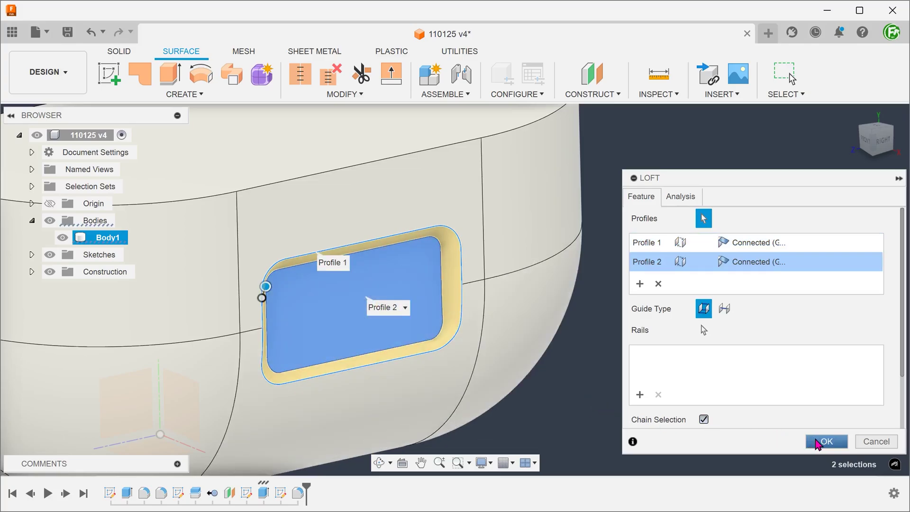
click(824, 442)
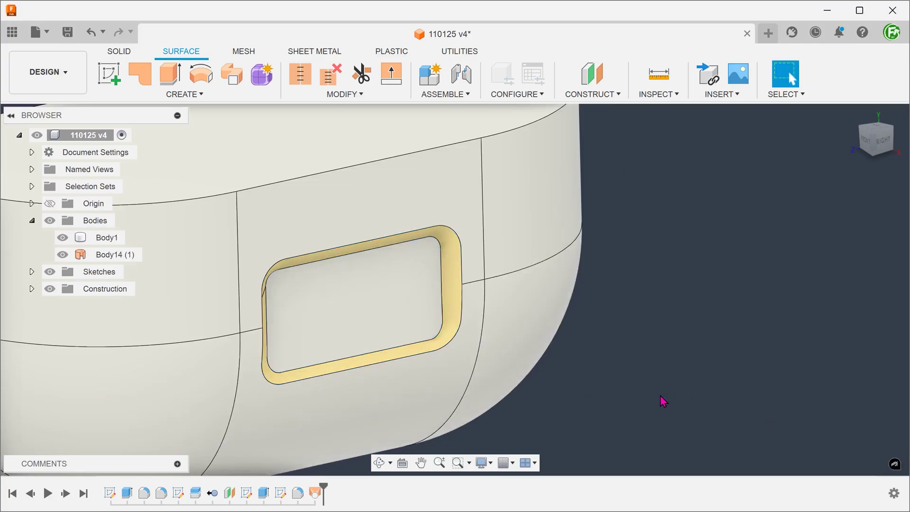
Step: Preview a section analysis on the XY plane to examine the space between the lofted surface and the fillet, and cancel it
shift+middle_drag(660, 396, 672, 138)
click(650, 95)
click(668, 236)
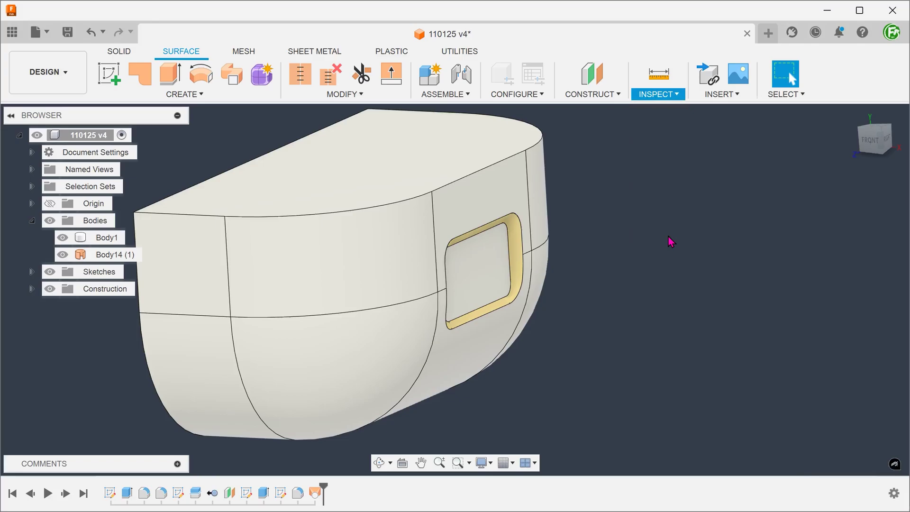
click(298, 390)
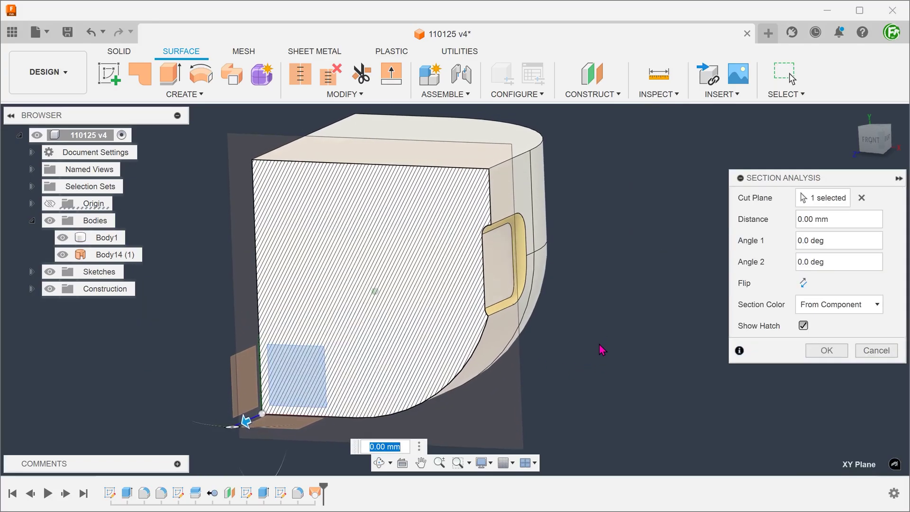
scroll(601, 350, up, 6)
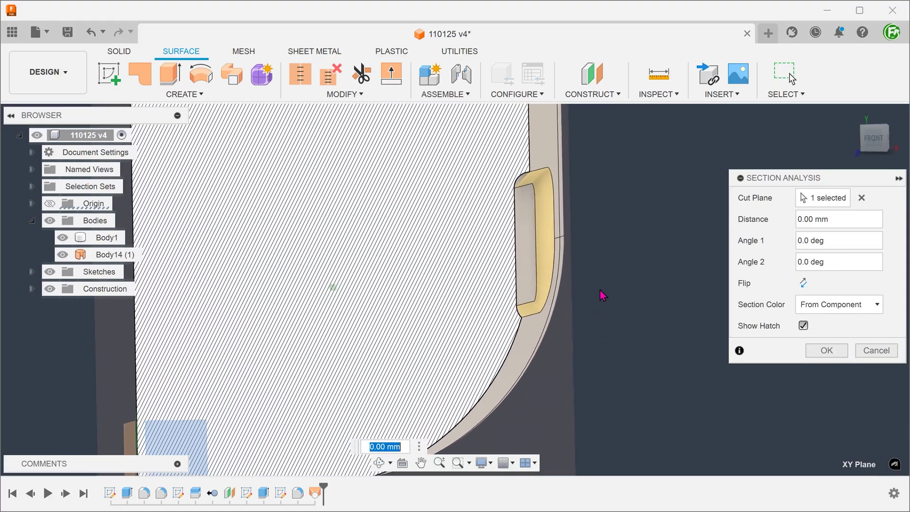
mouse_move(602, 294)
shift+middle_down()
mouse_move(625, 126)
mouse_move(622, 155)
shift+middle_up()
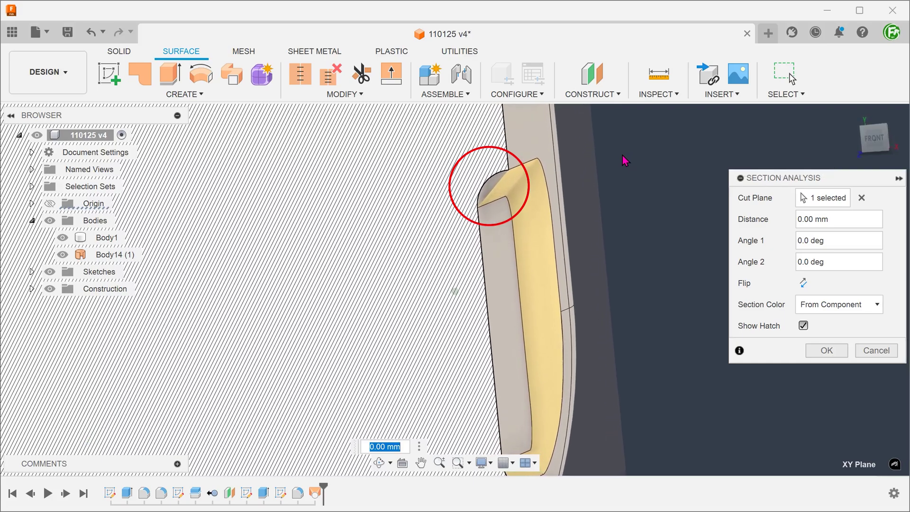
click(875, 350)
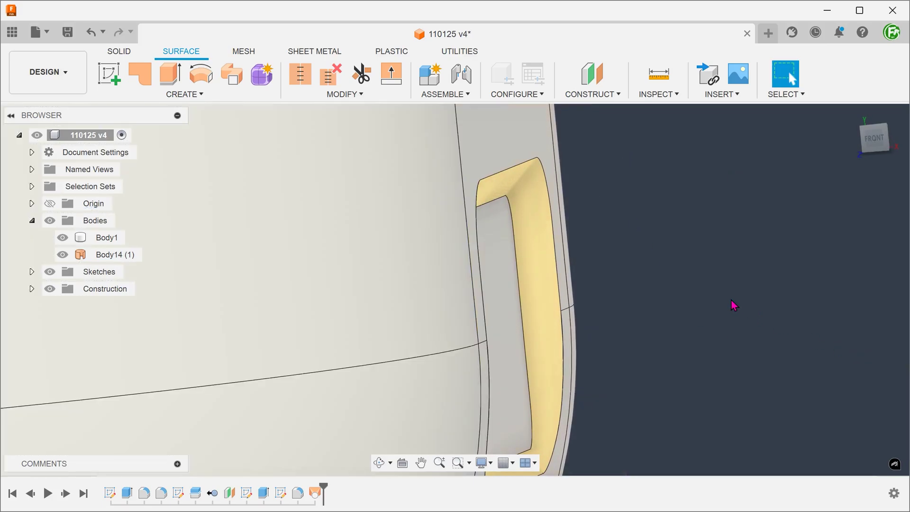
Step: Boundary-fill with Body1 and the lofted surface as tools, selecting both the main body cell and the pocket rim cell, using the Join operation
scroll(684, 282, down, 5)
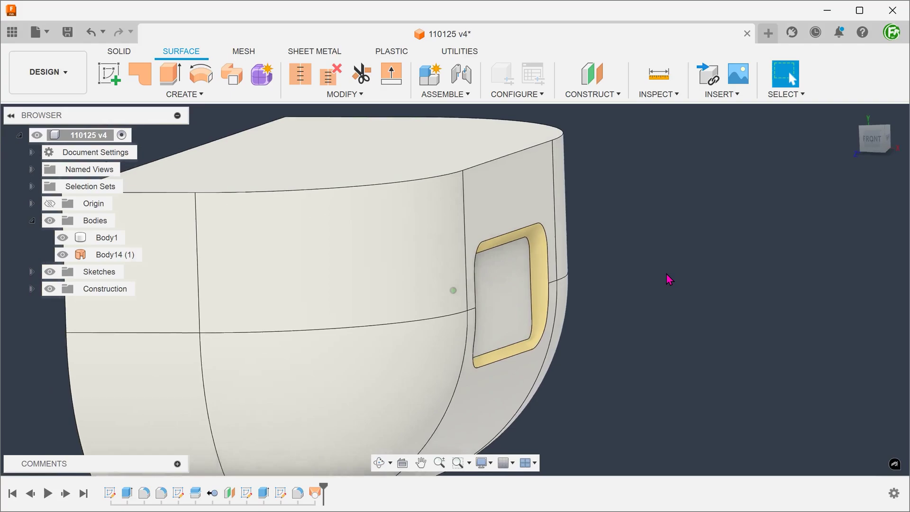
click(852, 113)
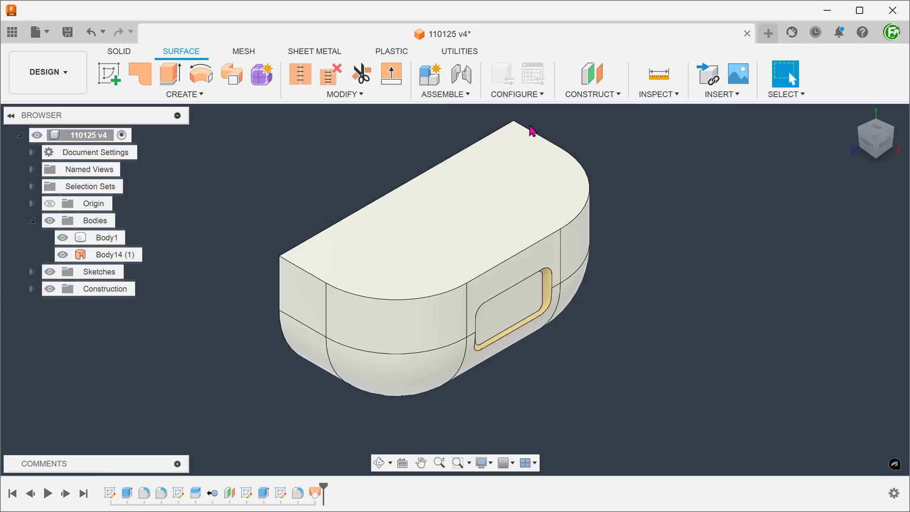
click(175, 94)
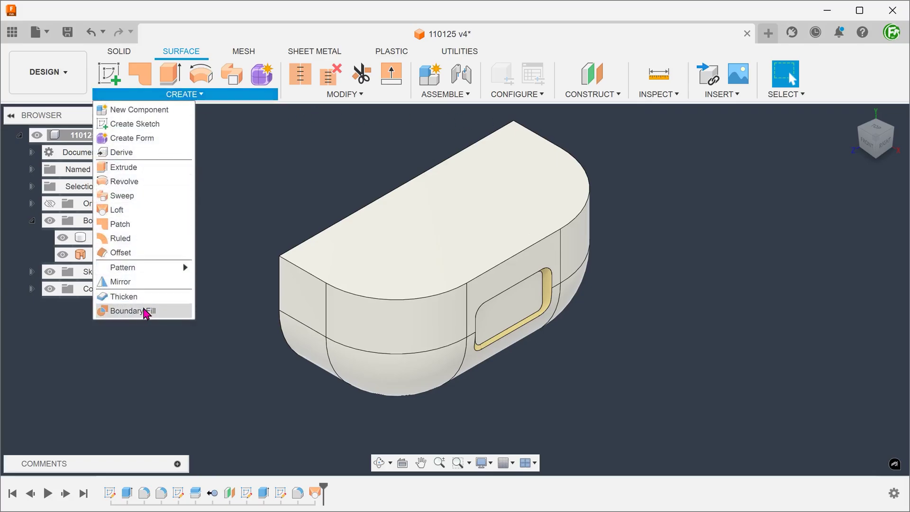
click(133, 310)
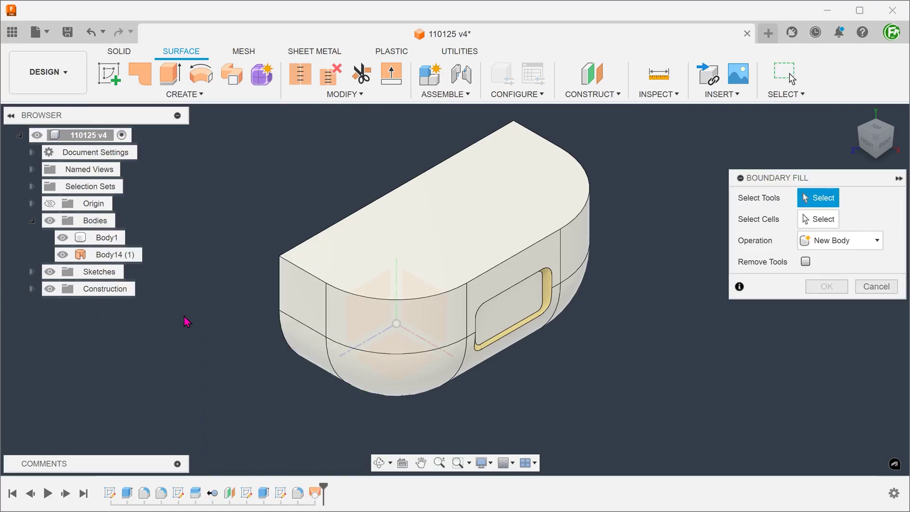
click(105, 238)
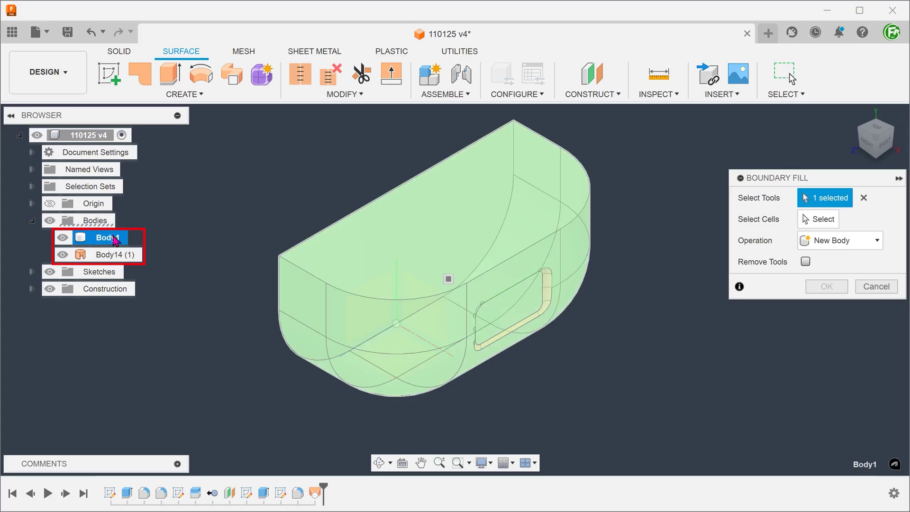
click(121, 256)
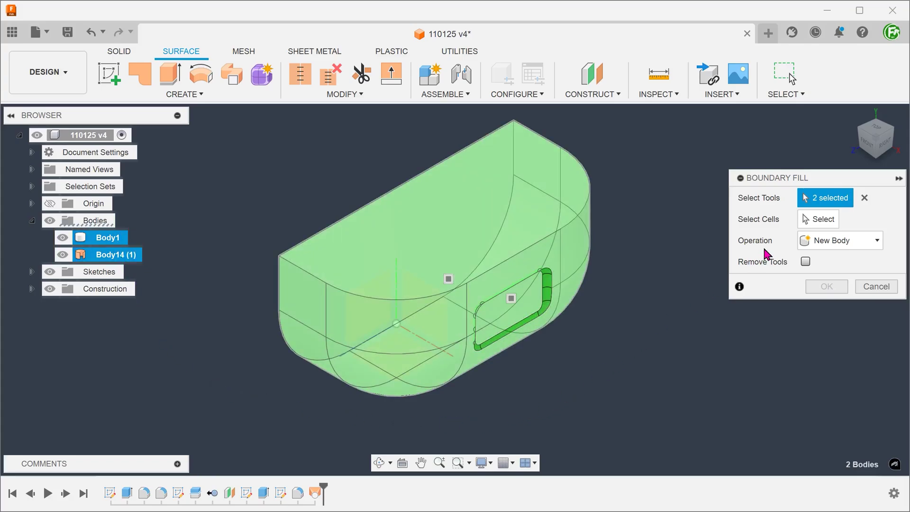
click(821, 219)
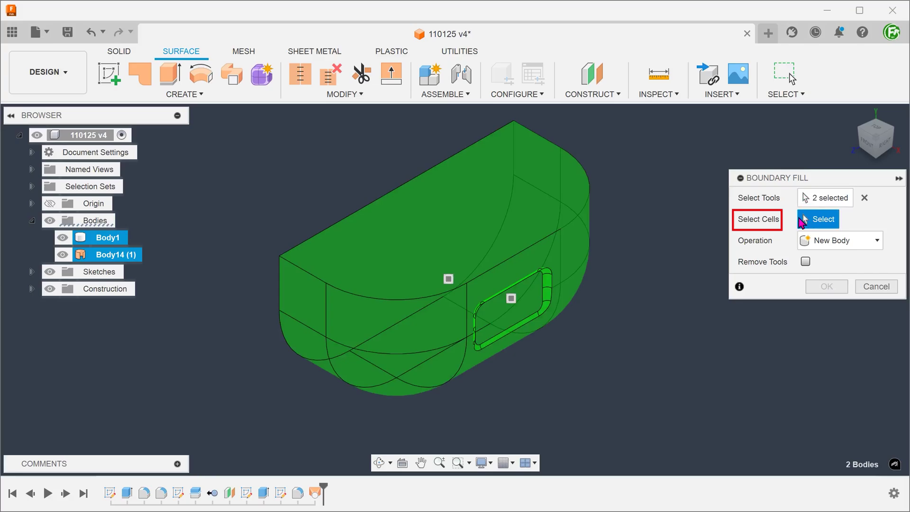
click(449, 279)
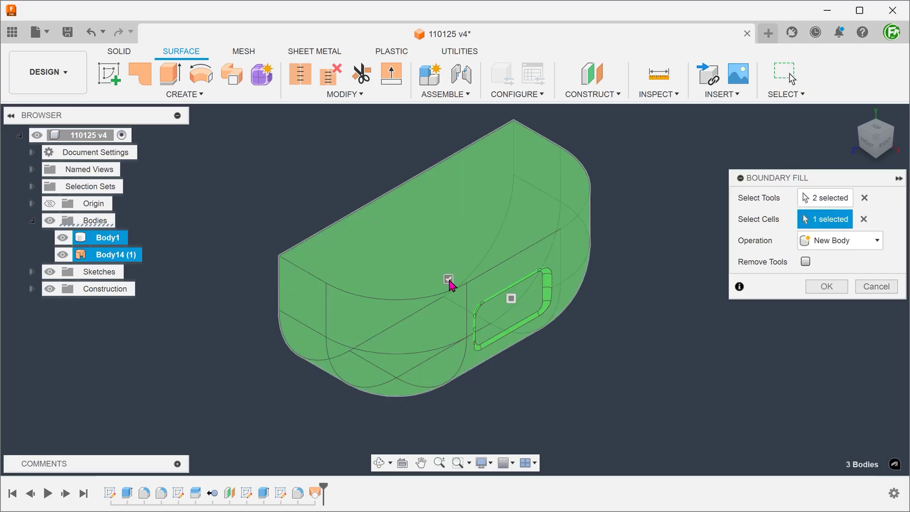
click(511, 298)
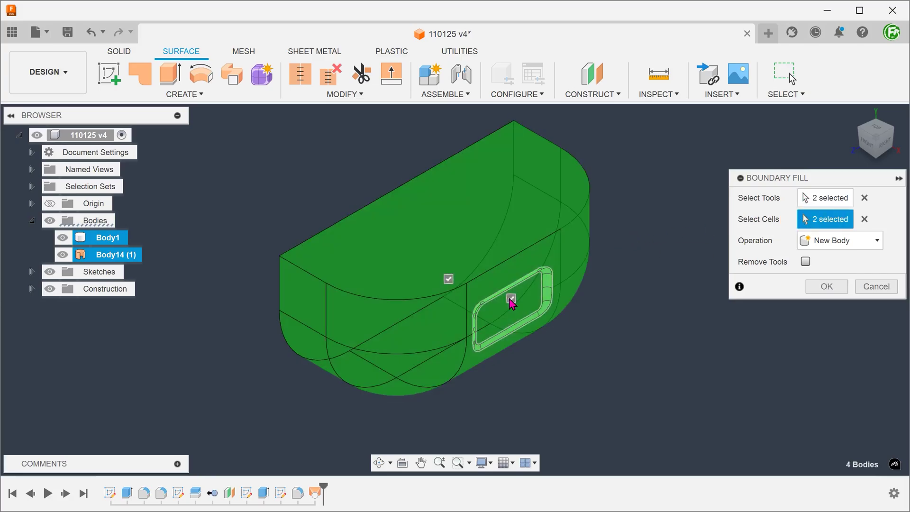
click(817, 241)
click(850, 265)
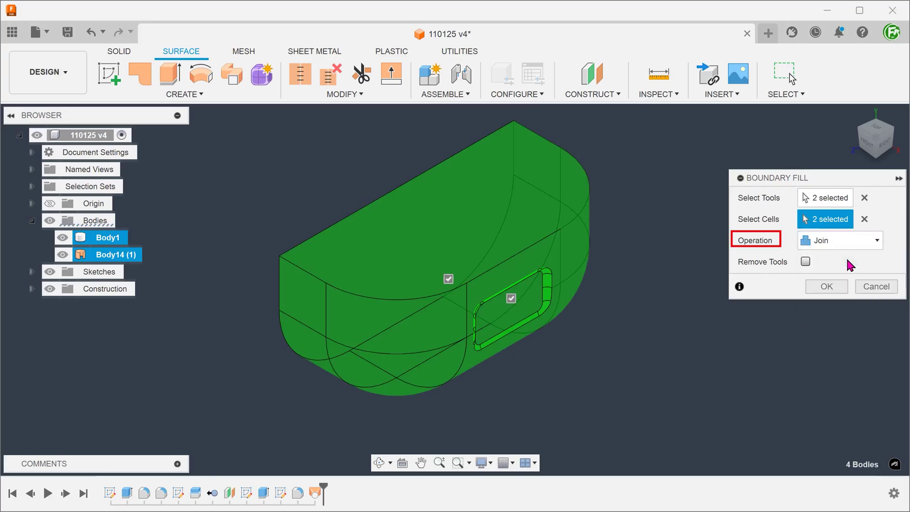
click(827, 287)
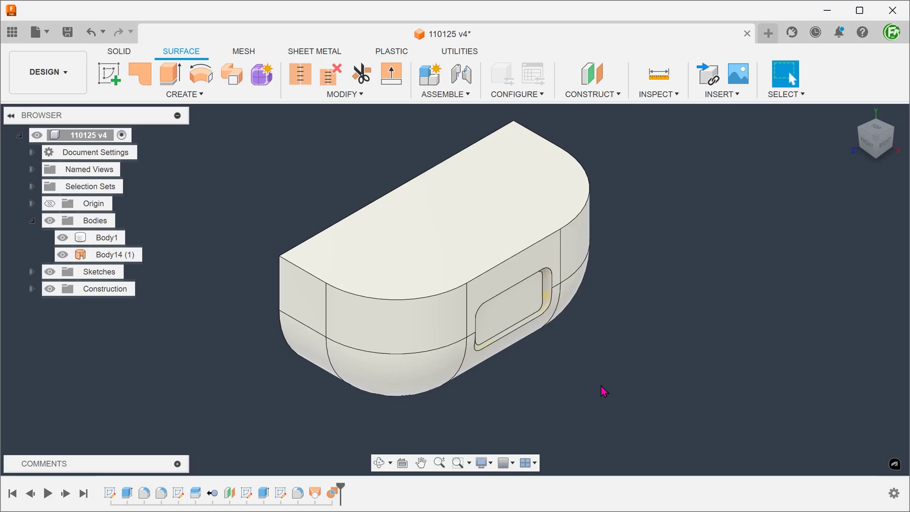
Step: Hide the lofted surface body and preview a section analysis of the filled solid on the XY plane, and cancel it
click(62, 255)
shift+middle_drag(245, 199, 274, 206)
scroll(275, 171, up, 1)
click(647, 96)
click(677, 238)
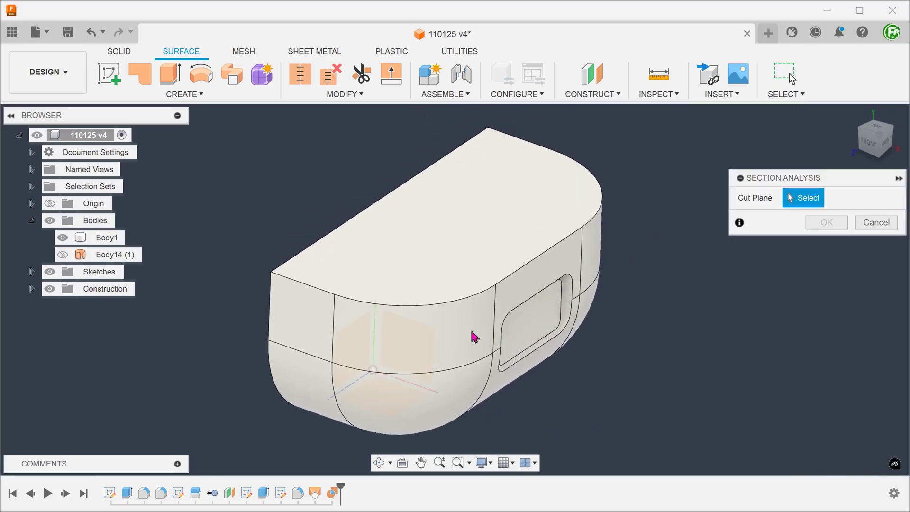
click(471, 335)
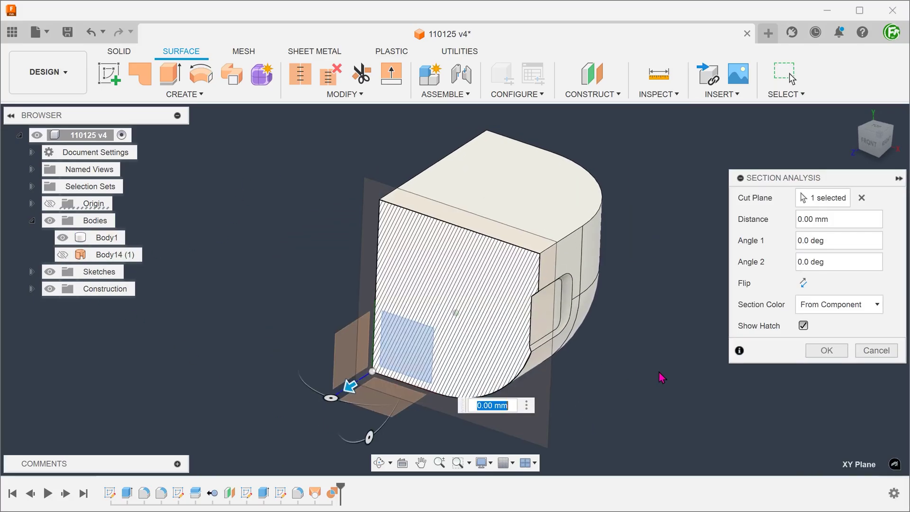
click(873, 349)
Step: Delete the last three features: the pocket edge fillet, the surface loft and the boundary fill
shift+middle_drag(758, 353, 462, 412)
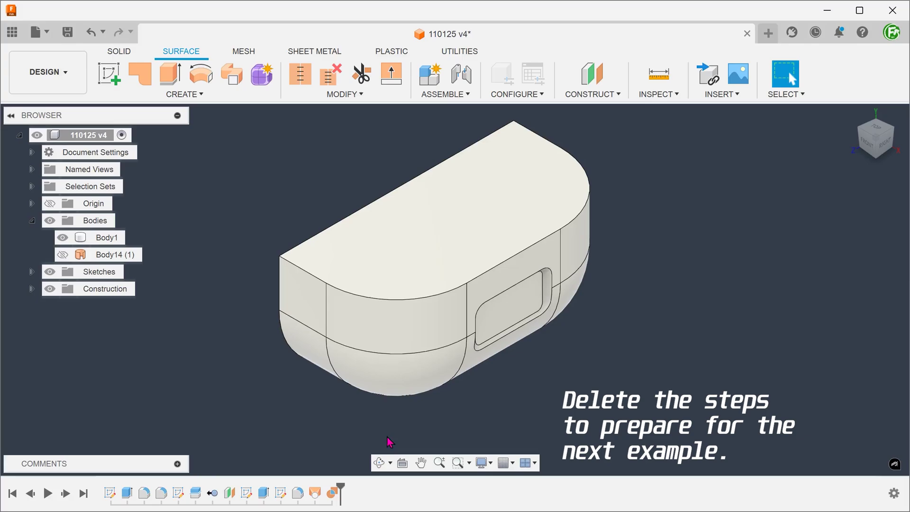
click(333, 493)
click(333, 493)
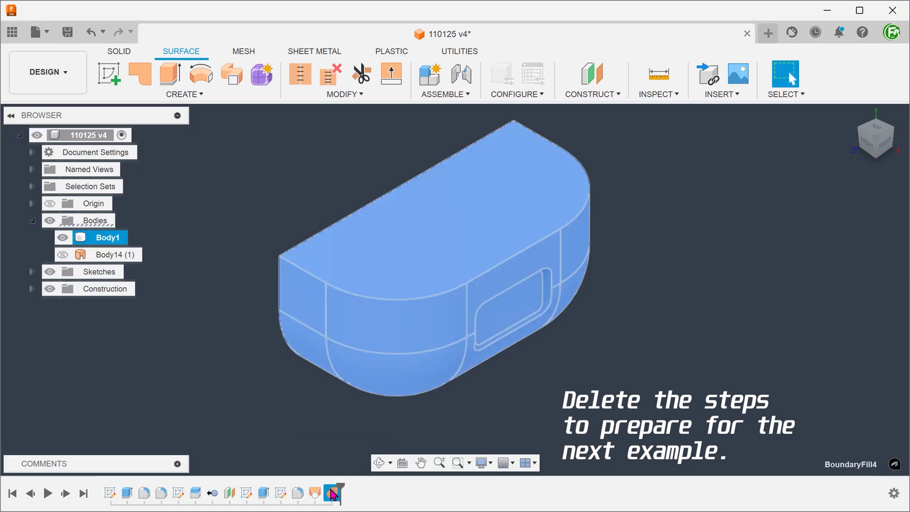
shift+click(296, 494)
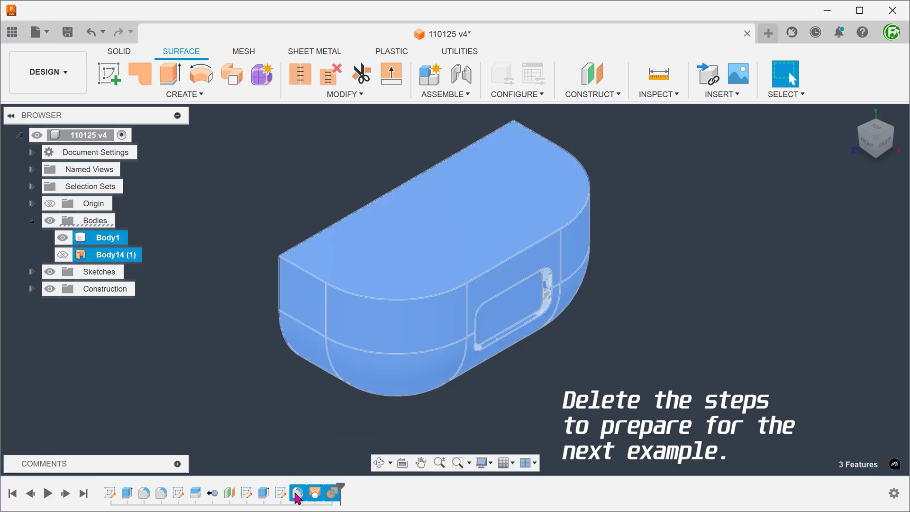
key(Delete)
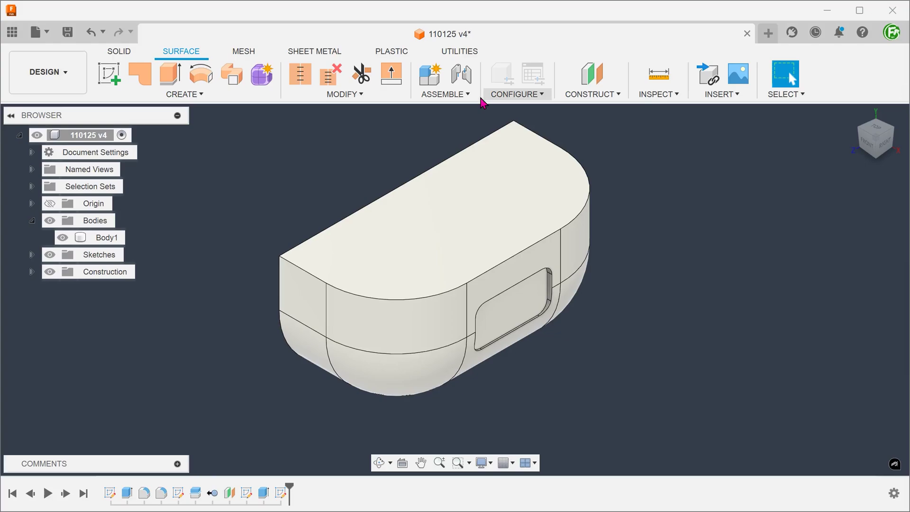
Step: Create a Normal-type ruled surface from the pocket's outer edge chain, with distance -2 mm and angle -45 deg, as a new body
click(187, 97)
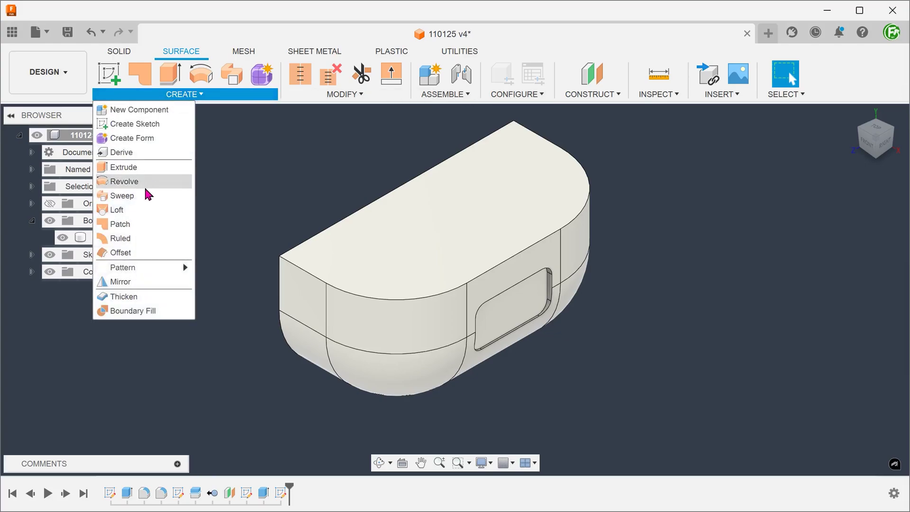
click(150, 239)
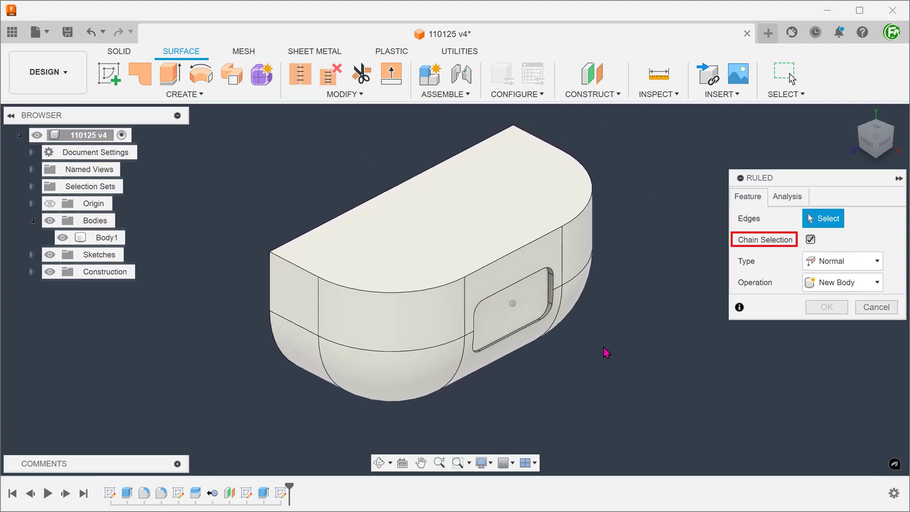
scroll(595, 357, up, 3)
scroll(588, 361, up, 2)
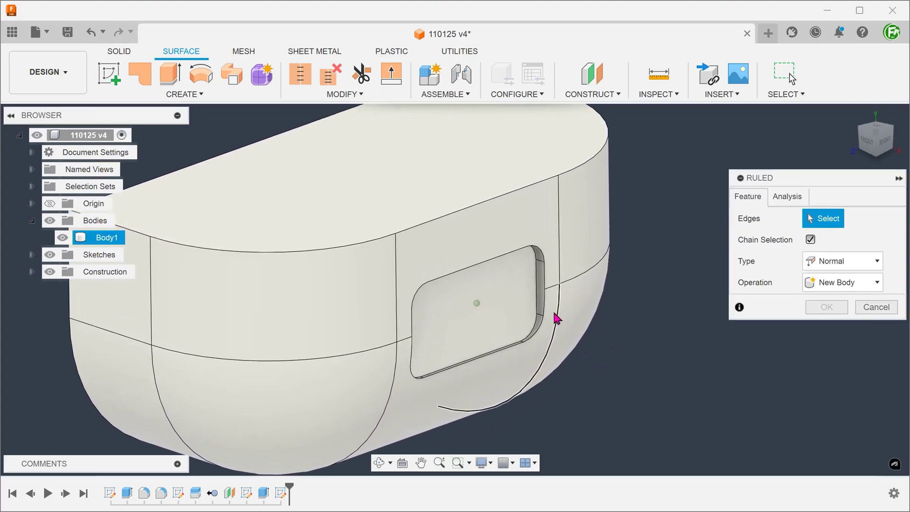
click(545, 309)
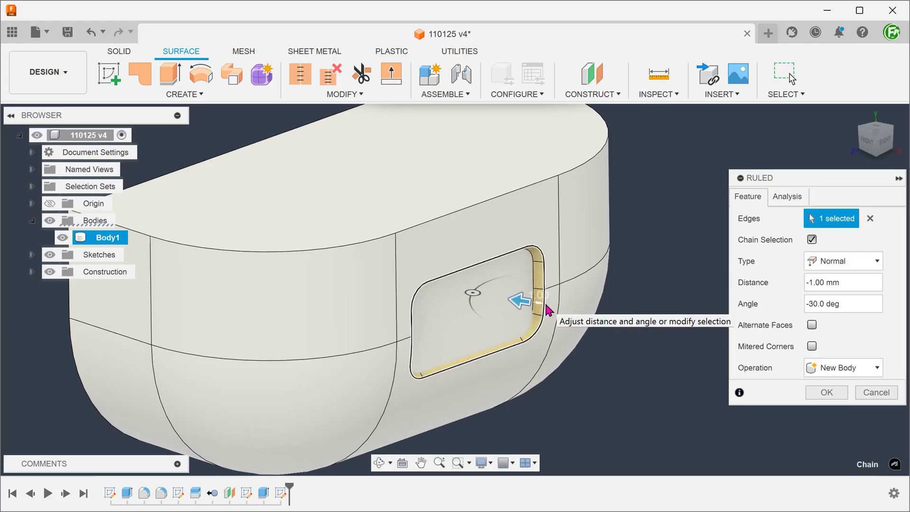
mouse_move(548, 311)
mouse_down()
mouse_move(496, 305)
mouse_move(512, 307)
mouse_move(469, 286)
mouse_move(496, 276)
mouse_move(471, 302)
mouse_up()
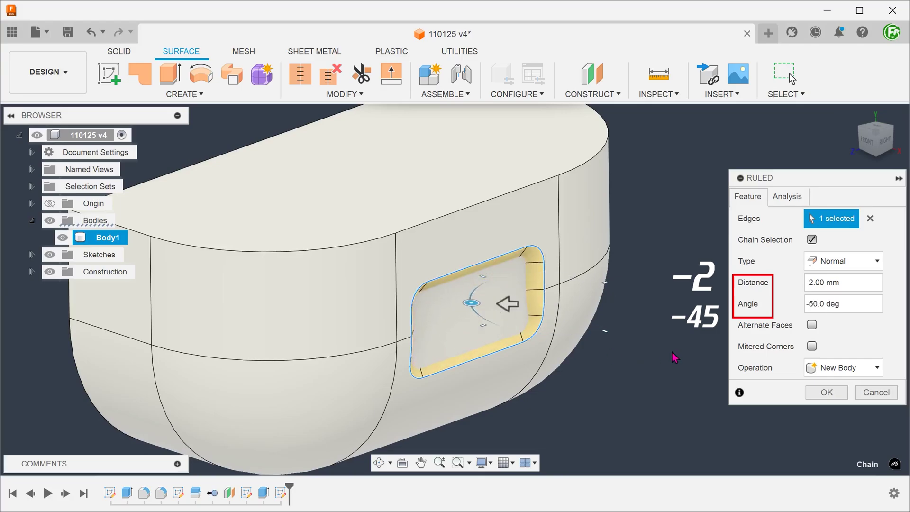
click(836, 304)
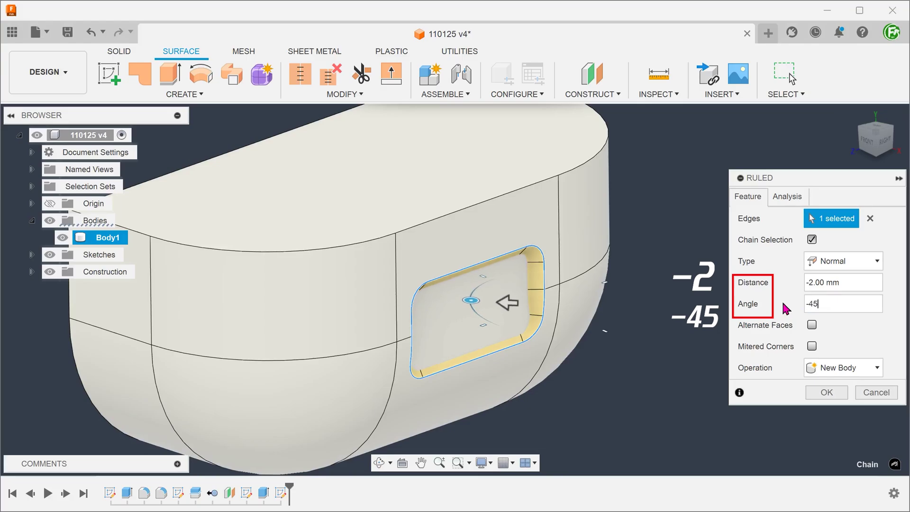
click(824, 393)
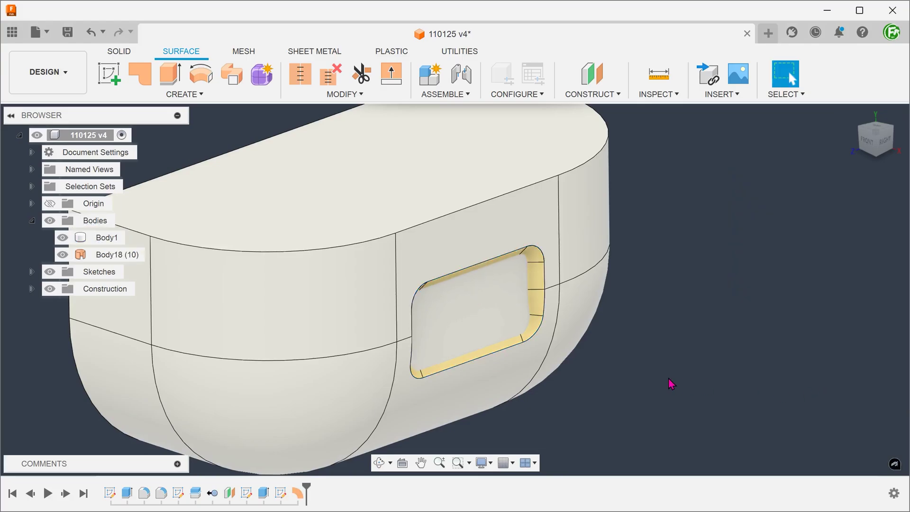
Step: Boundary-fill both cells with Body1 and the ruled surface as tools, using the Join operation, and hide the ruled surface body
shift+middle_drag(668, 378, 662, 378)
click(852, 116)
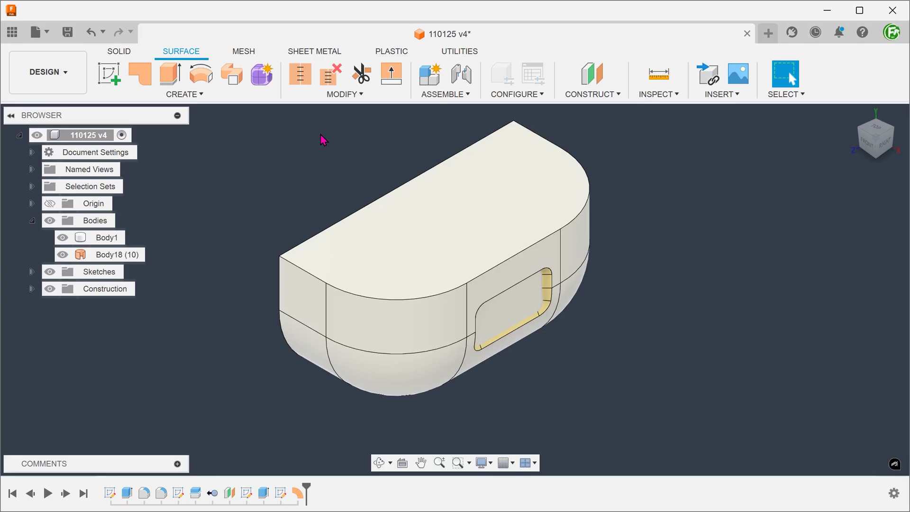
click(192, 93)
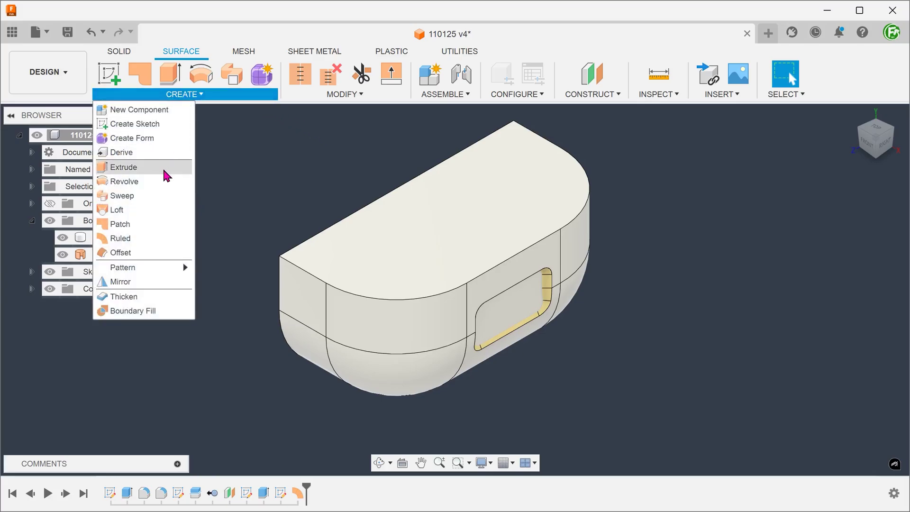
click(145, 310)
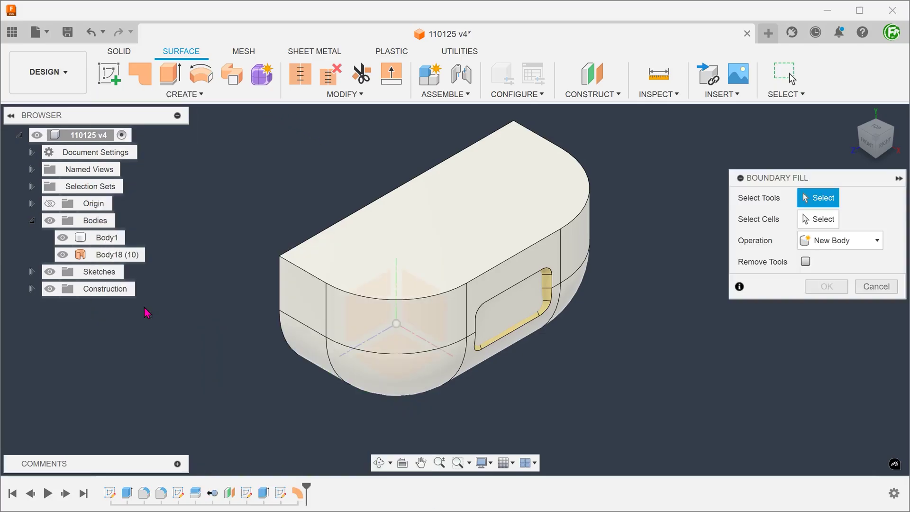
click(106, 238)
click(122, 256)
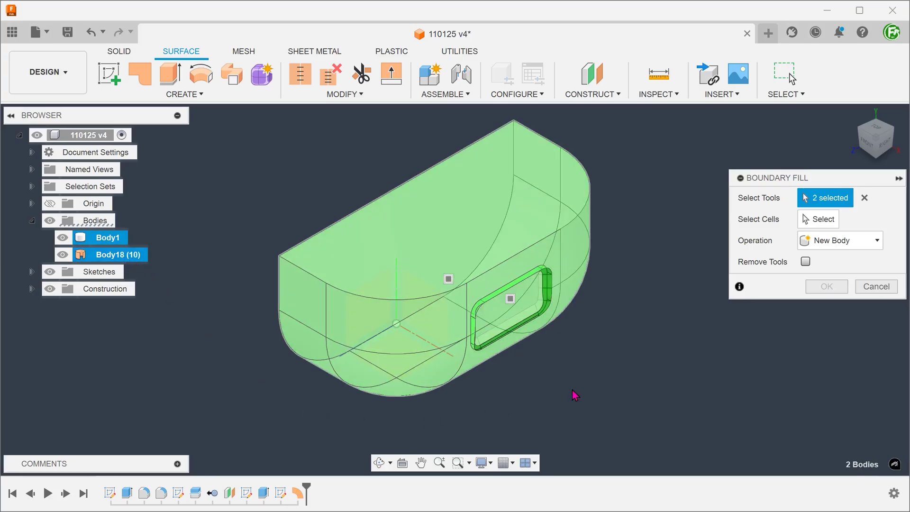
click(808, 221)
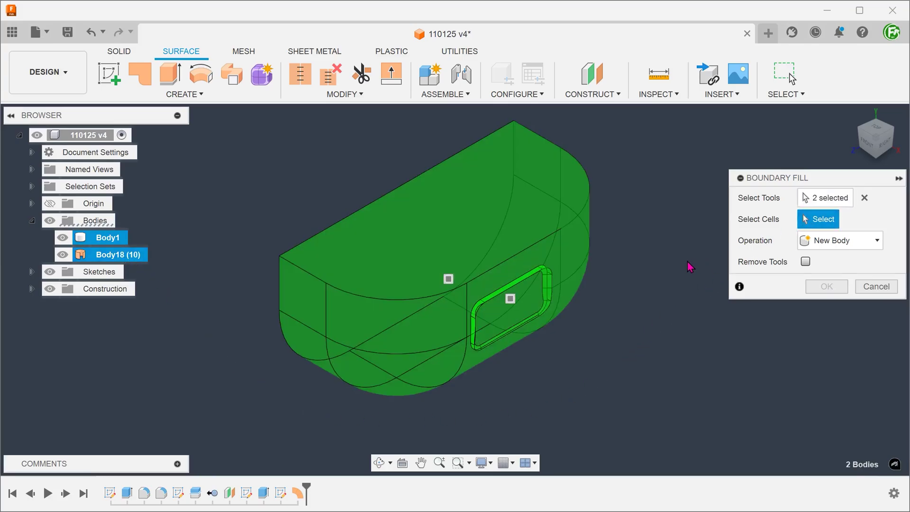
click(449, 279)
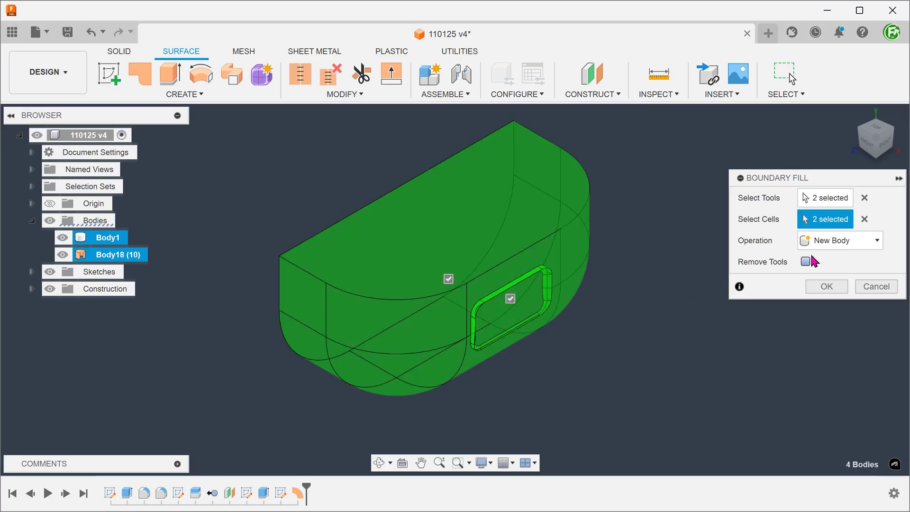
click(829, 240)
click(834, 259)
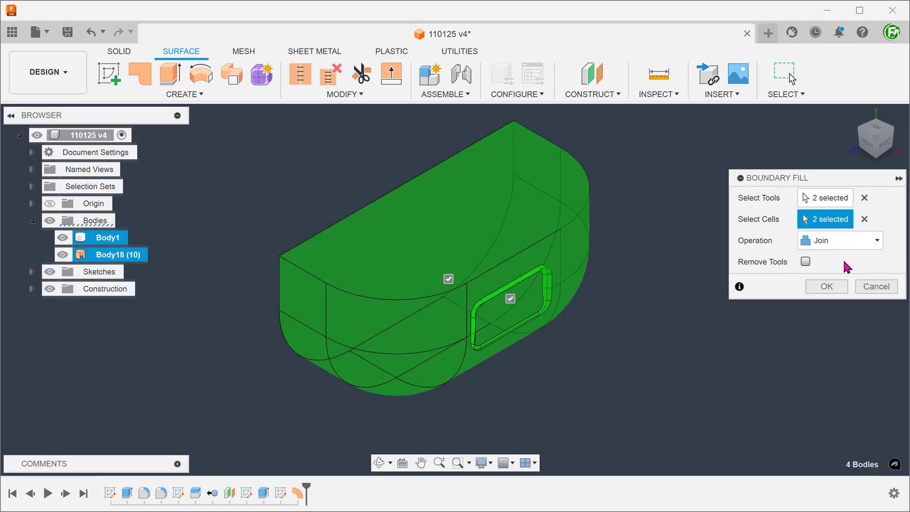
click(827, 287)
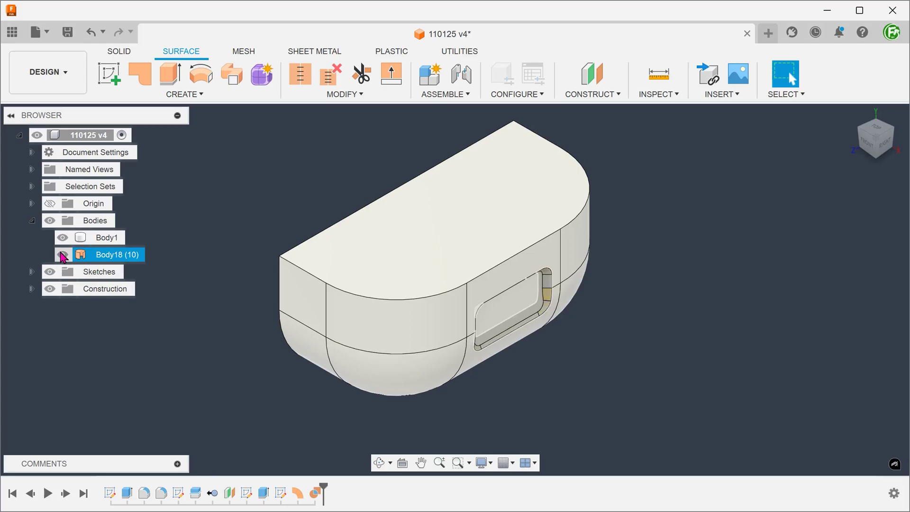
click(62, 254)
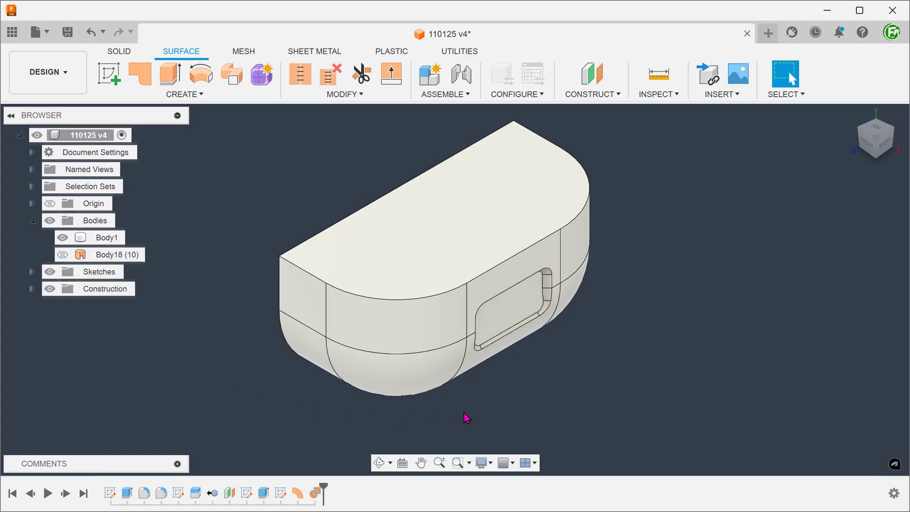
mouse_move(464, 413)
shift+middle_down()
mouse_move(172, 392)
mouse_move(349, 420)
mouse_move(648, 376)
mouse_move(803, 173)
mouse_move(571, 385)
mouse_move(455, 418)
shift+middle_up()
Step: Delete the last two features: the ruled surface and the boundary fill
click(315, 492)
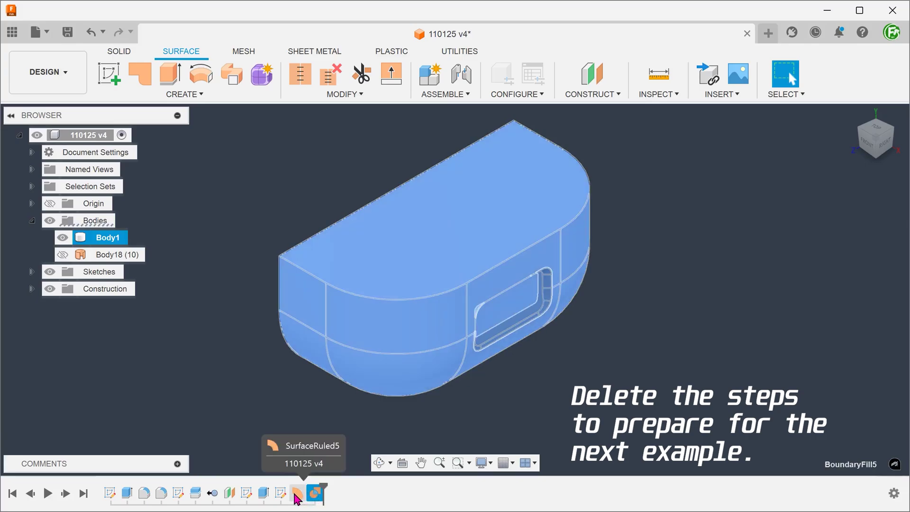
shift+click(295, 493)
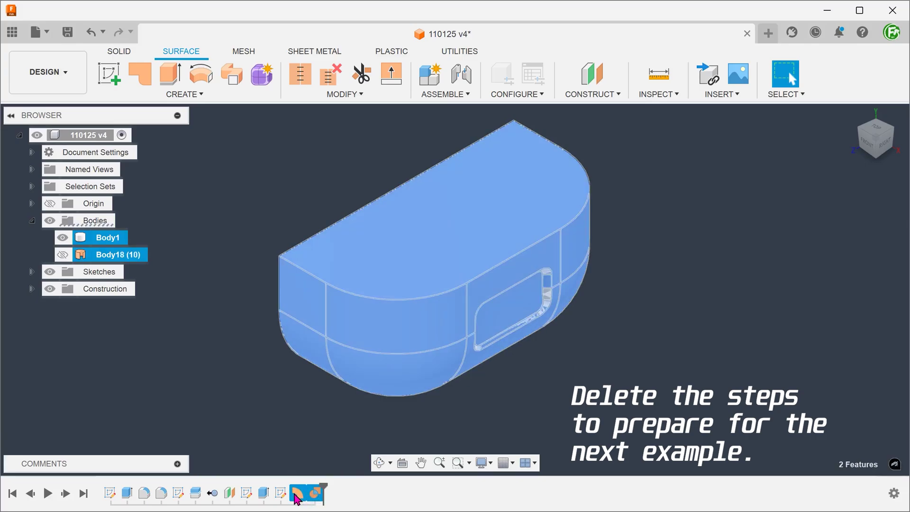
key(Delete)
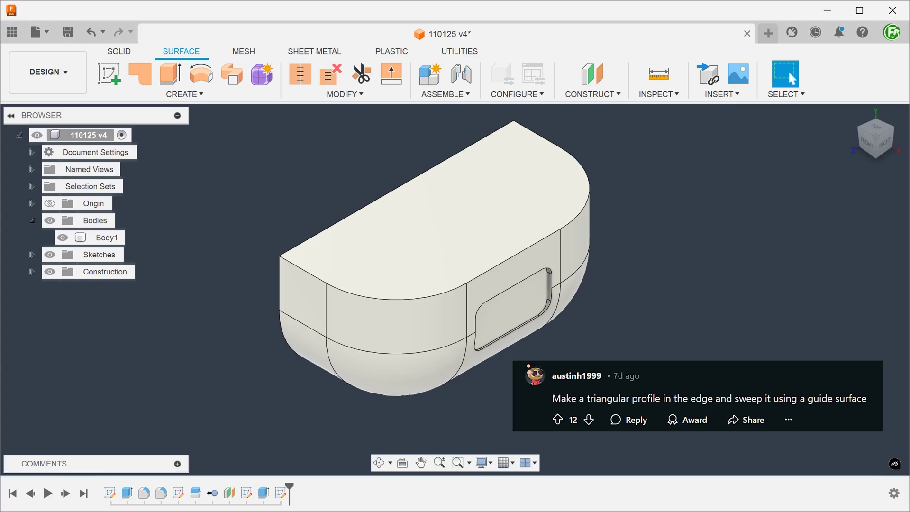
Step: Show the SWEEP sketch and bring its triangular profile at the pocket's upper edge into close view
click(31, 255)
click(62, 322)
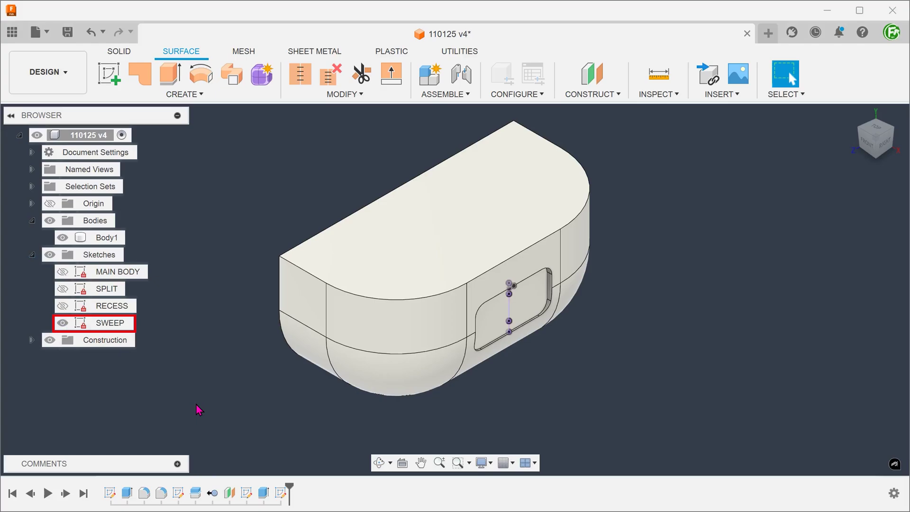
scroll(571, 341, up, 8)
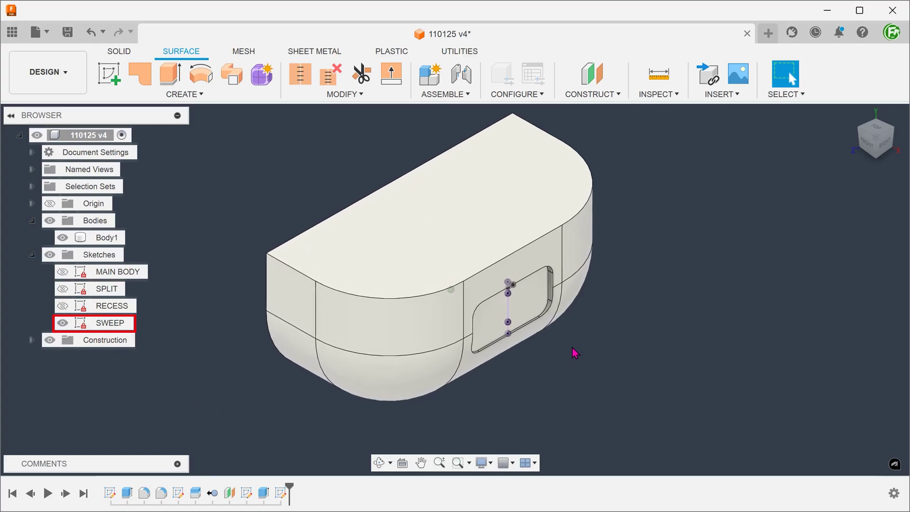
shift+middle_drag(449, 302, 600, 265)
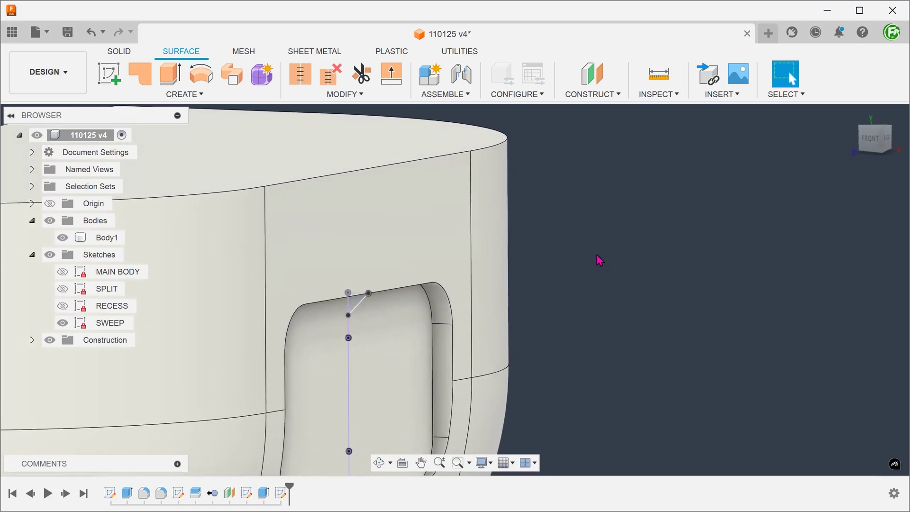
Step: Sweep the triangular sketch profile along the pocket's edge chain as a solid Single Path sweep with Join, and hide the SWEEP sketch
click(119, 52)
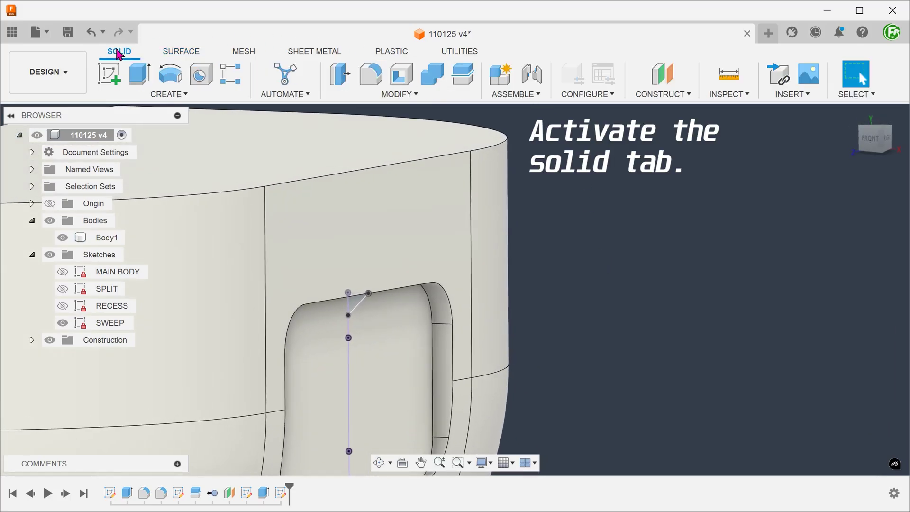
click(177, 94)
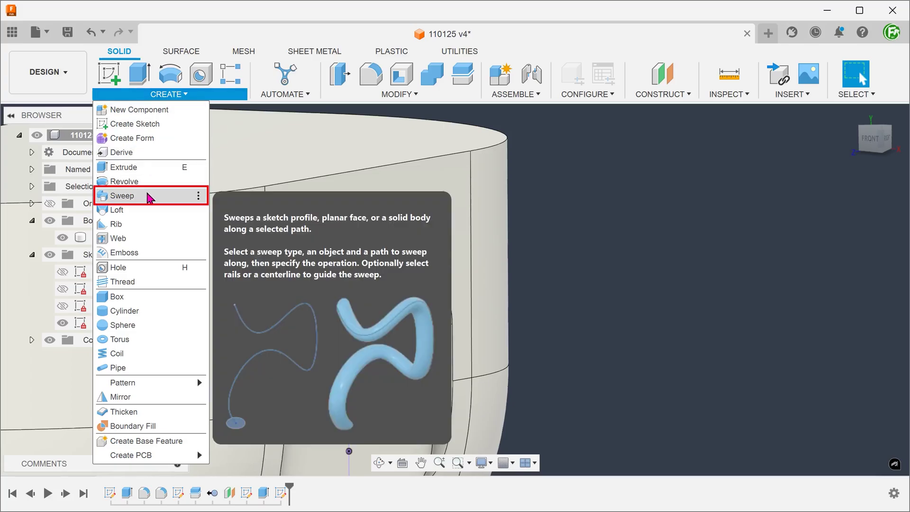
click(150, 195)
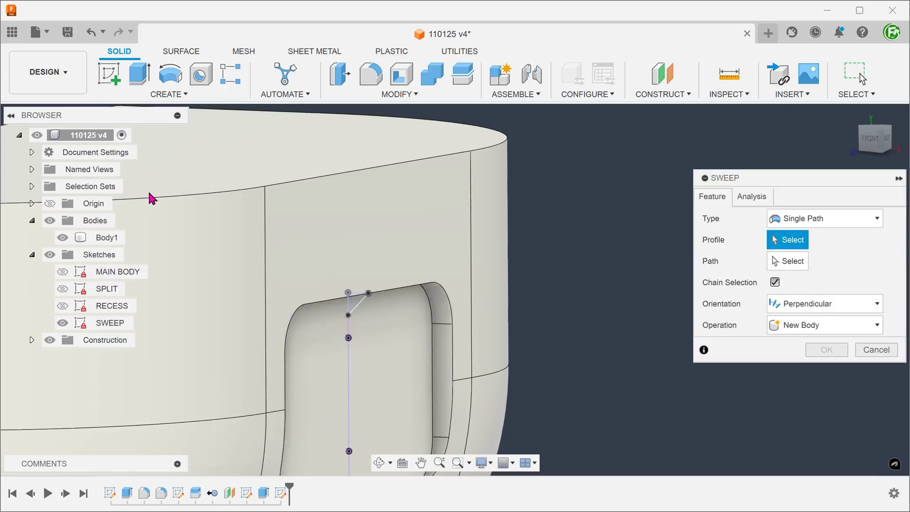
click(353, 306)
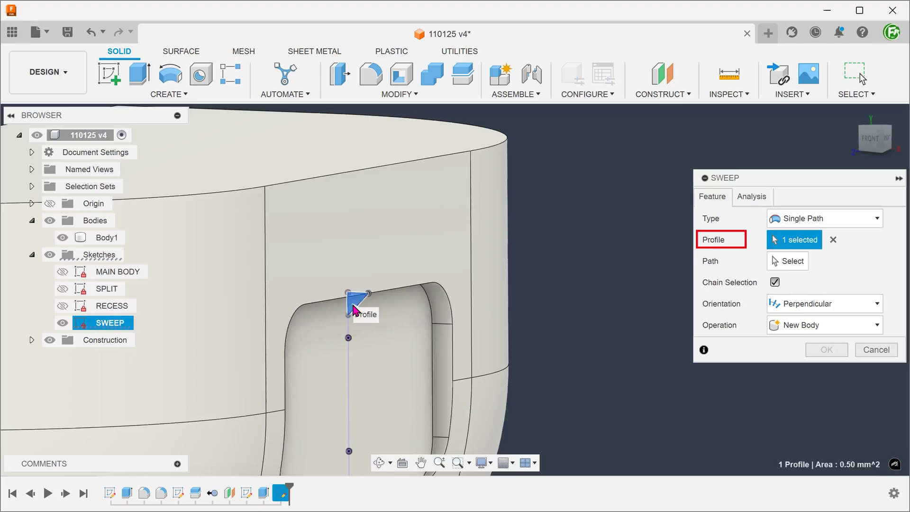
shift+middle_drag(573, 304, 573, 305)
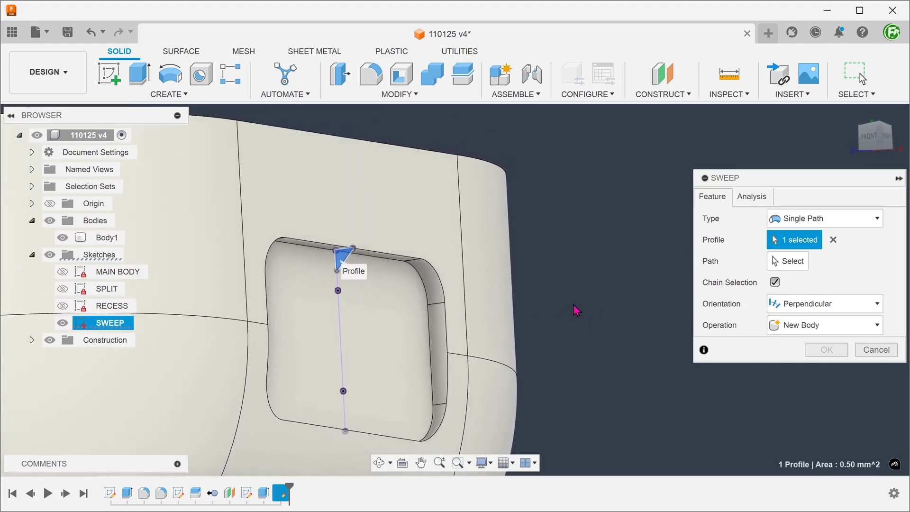
click(783, 259)
click(427, 280)
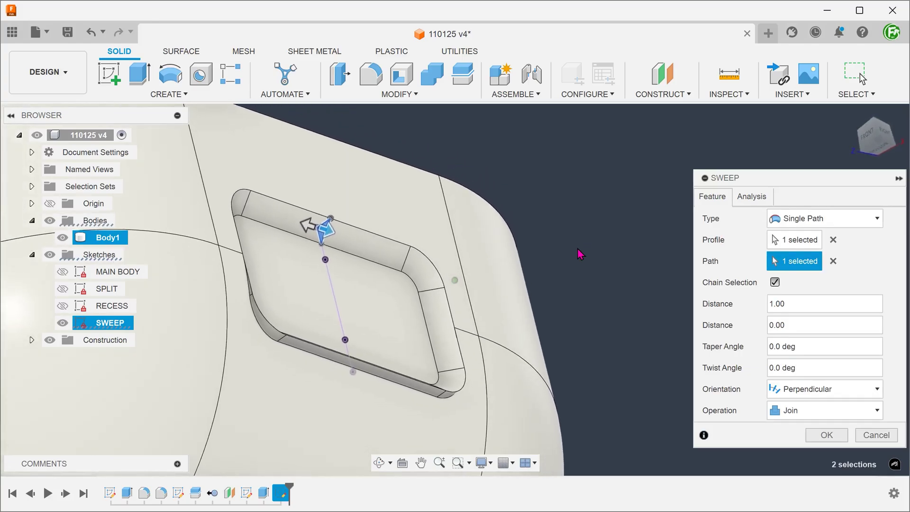
key(Return)
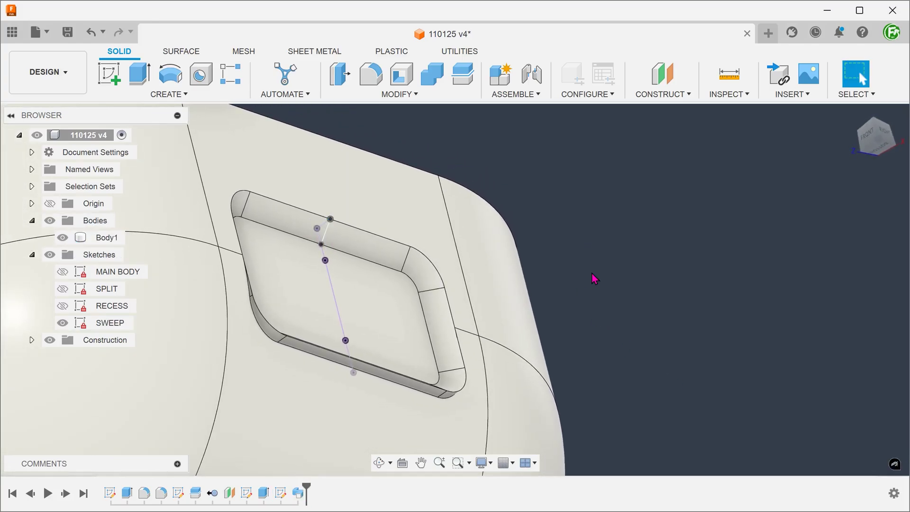
click(63, 323)
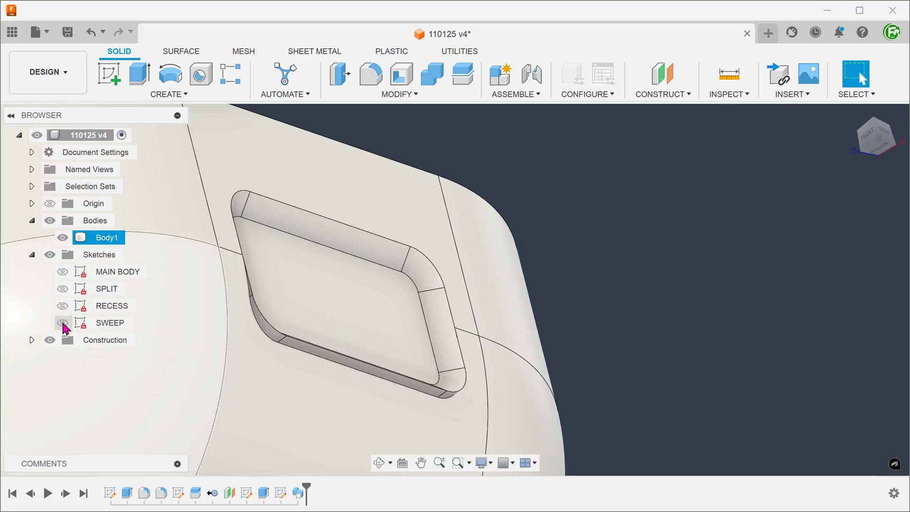
Step: Delete the leftover faces along the pocket's lower side: the straight wall, both corner faces and the small slivers at the ends
shift+middle_drag(607, 349, 471, 335)
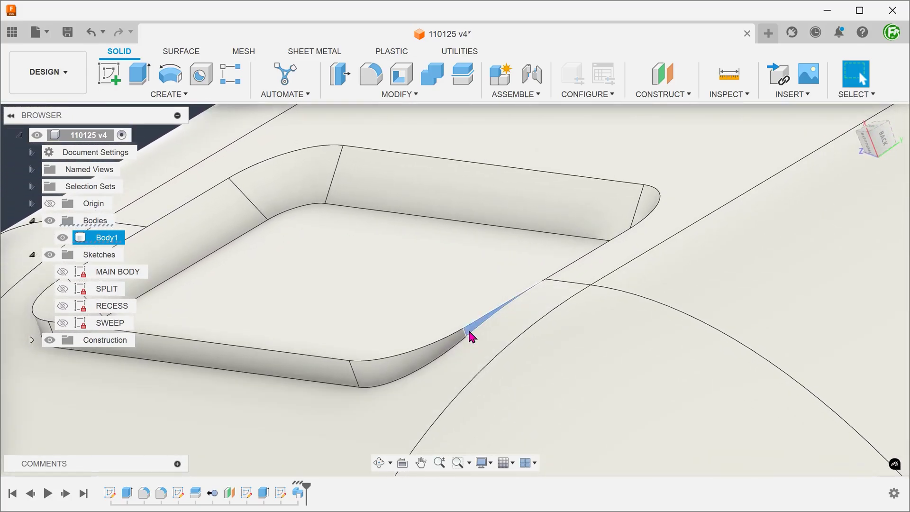
click(422, 359)
shift+middle_drag(422, 359, 305, 335)
click(353, 351)
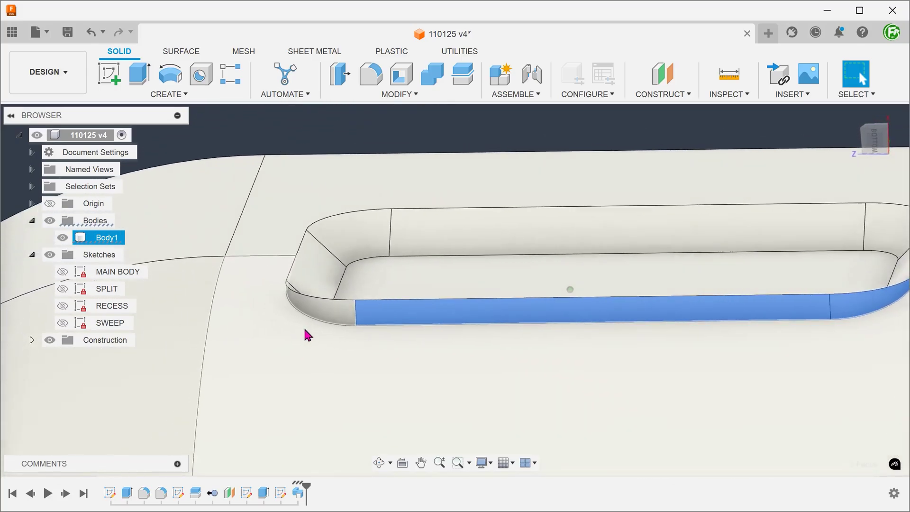
click(381, 314)
mouse_move(382, 313)
shift+middle_down()
mouse_move(417, 297)
mouse_move(383, 297)
shift+middle_up()
click(377, 300)
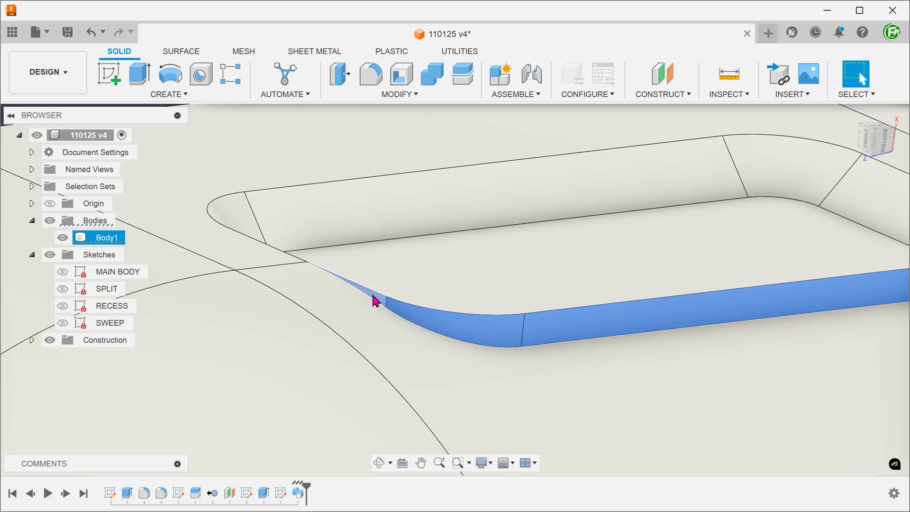
key(Delete)
scroll(367, 292, down, 3)
shift+middle_drag(373, 295, 413, 142)
click(839, 119)
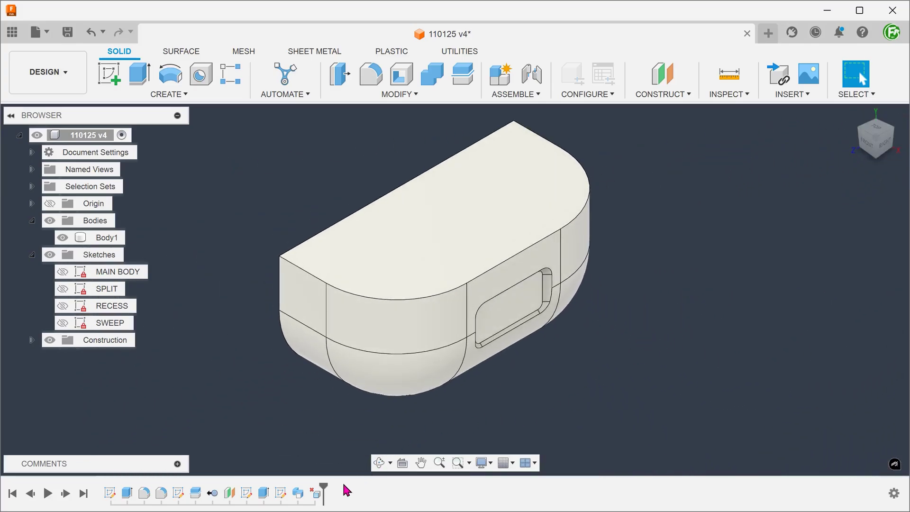
Step: Delete the last two features: the sweep and the face deletion
click(315, 494)
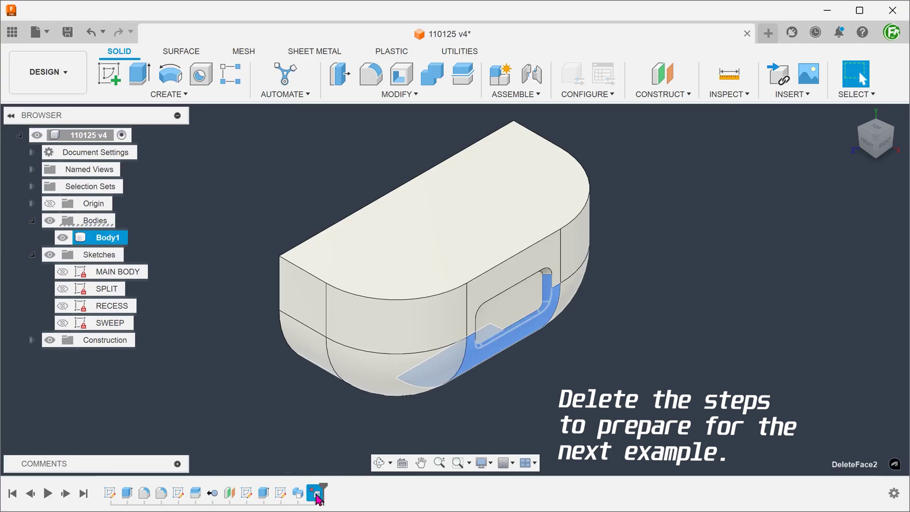
shift+click(297, 494)
key(Delete)
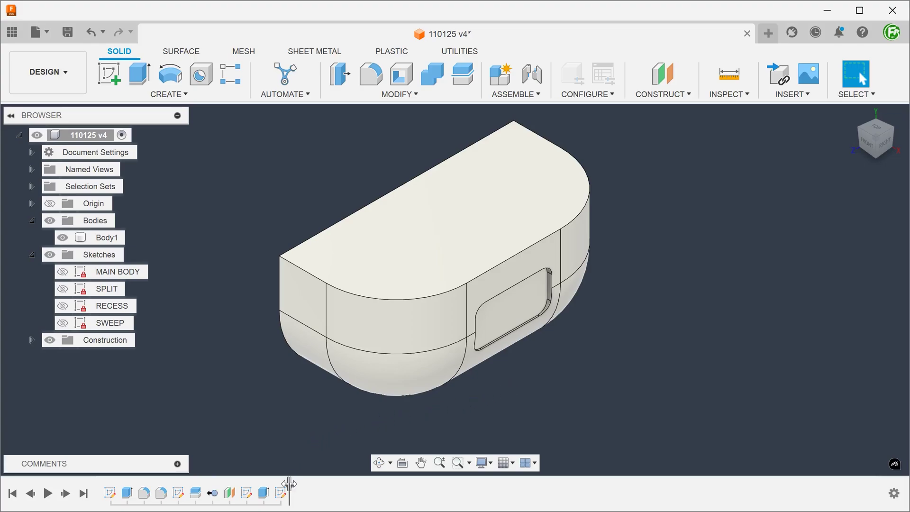
Step: Roll the timeline back to before the pocket extrusion, delete the fillet on the body's bottom edges, and roll forward to include the pocket extrusion
drag(289, 483, 256, 484)
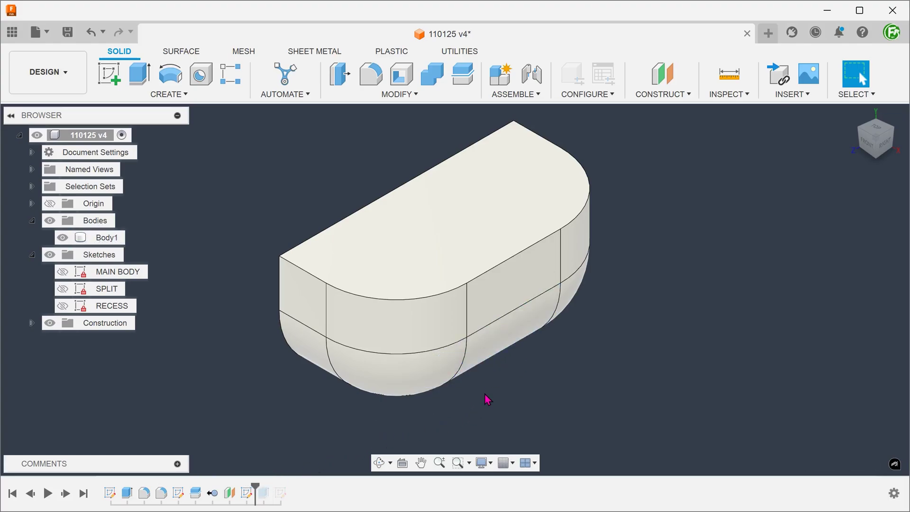
click(161, 494)
key(Delete)
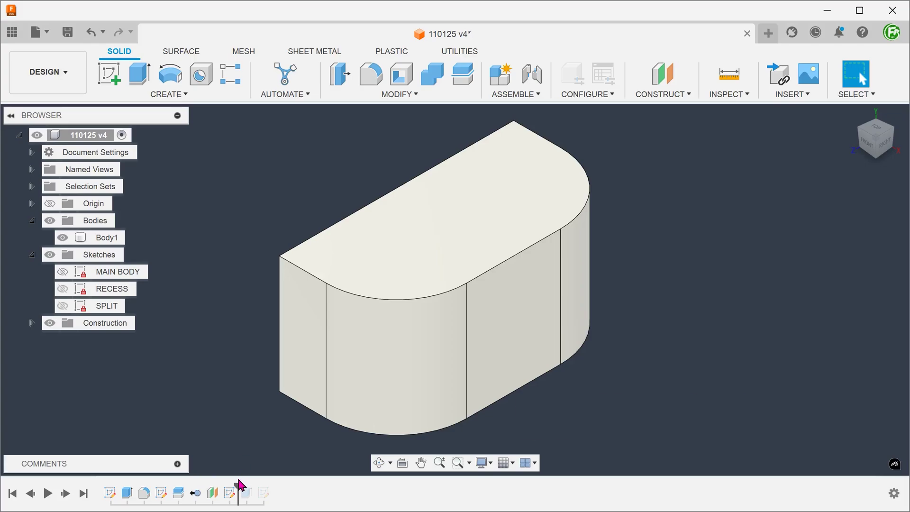
drag(237, 484, 255, 484)
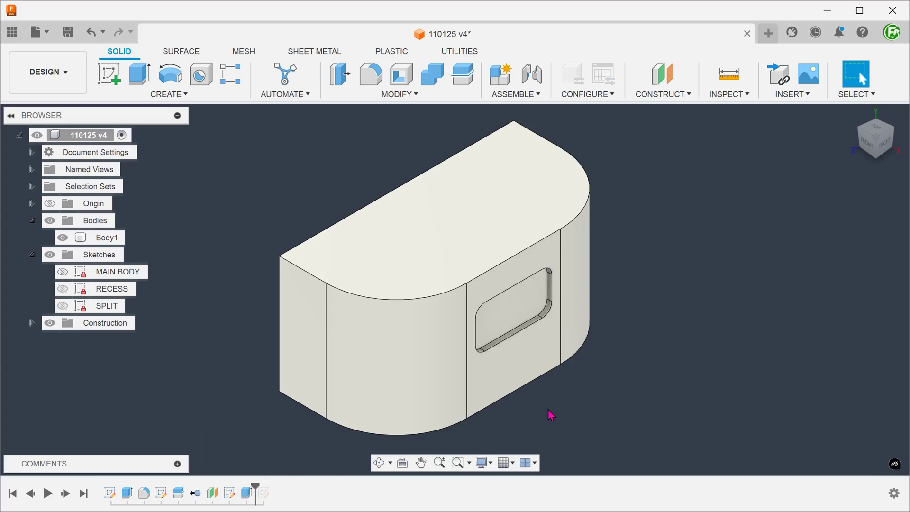
Step: Chamfer the tangent edge chain around the pocket's floor with an equal distance of 1 mm
shift+middle_drag(548, 409, 557, 374)
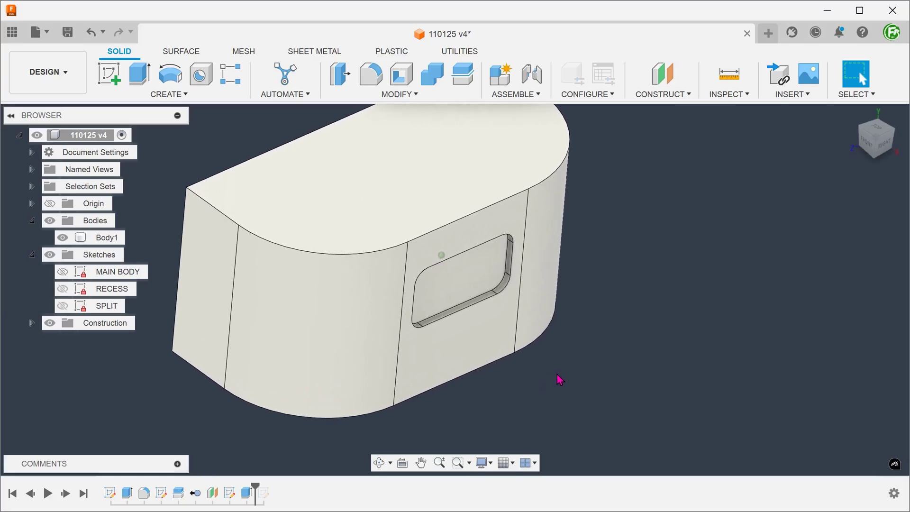
scroll(559, 379, up, 5)
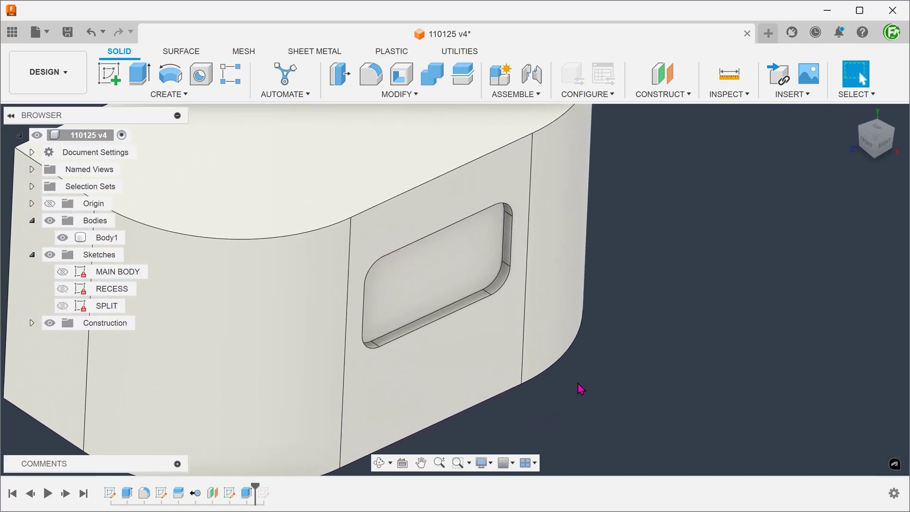
text(s)
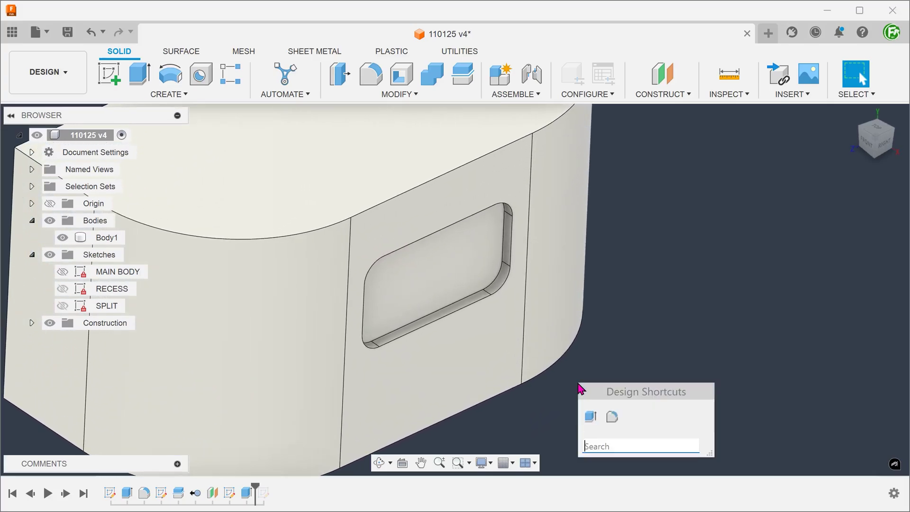
text(ch)
click(623, 326)
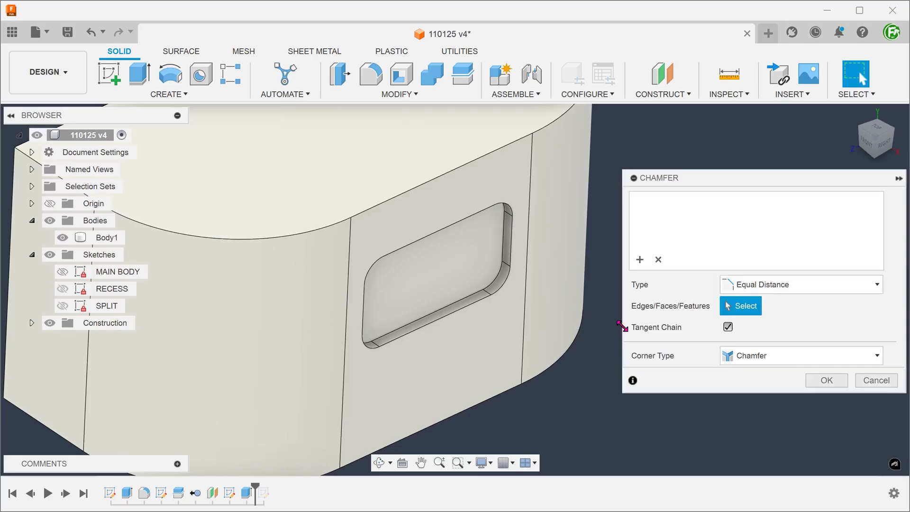
click(463, 303)
text(1)
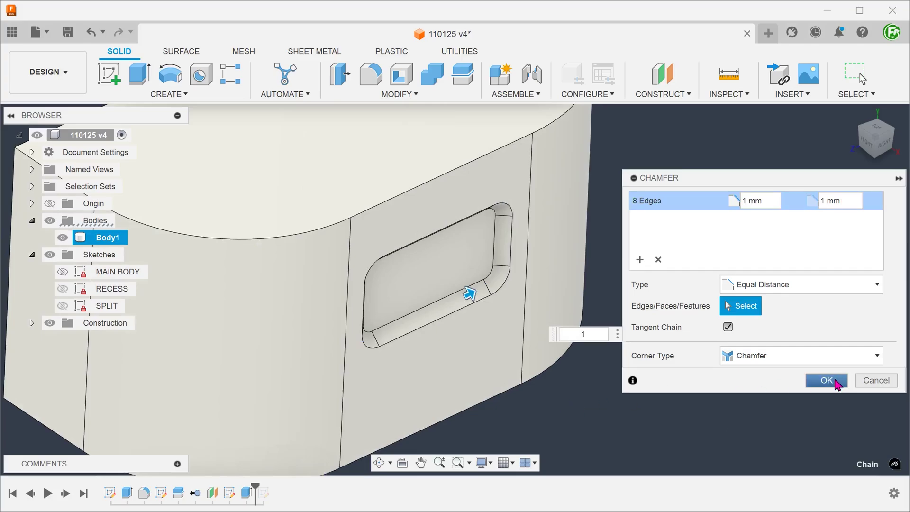
click(827, 380)
Step: Fillet the body's bottom edge chain with a constant radius, trying 15 mm and settling on 16 mm
shift+middle_drag(645, 396, 563, 426)
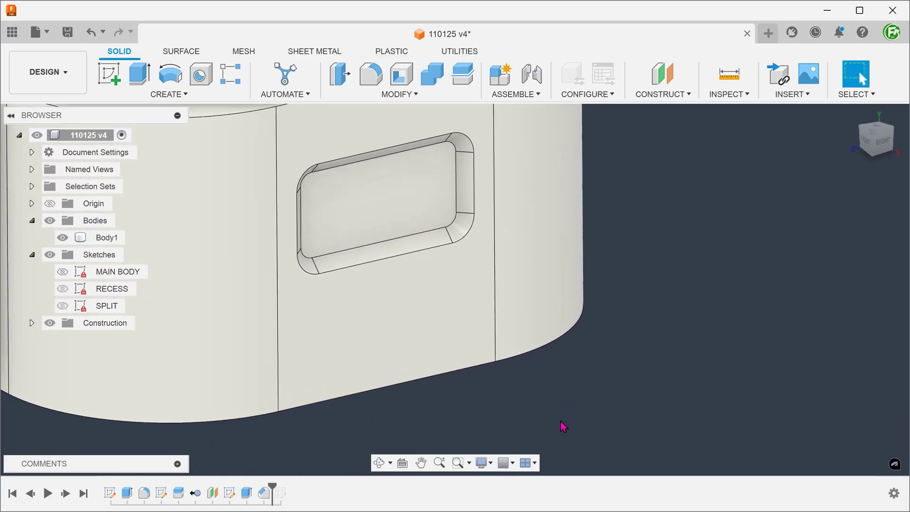
key(f)
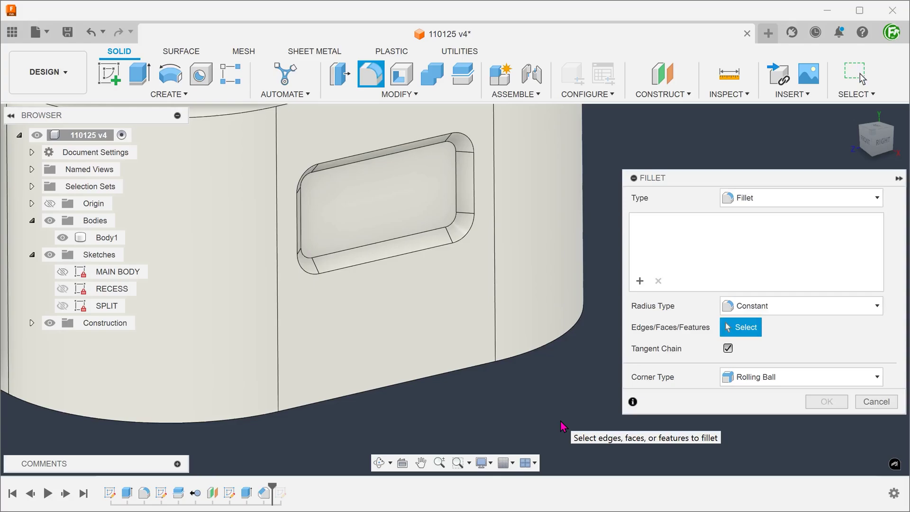
click(443, 379)
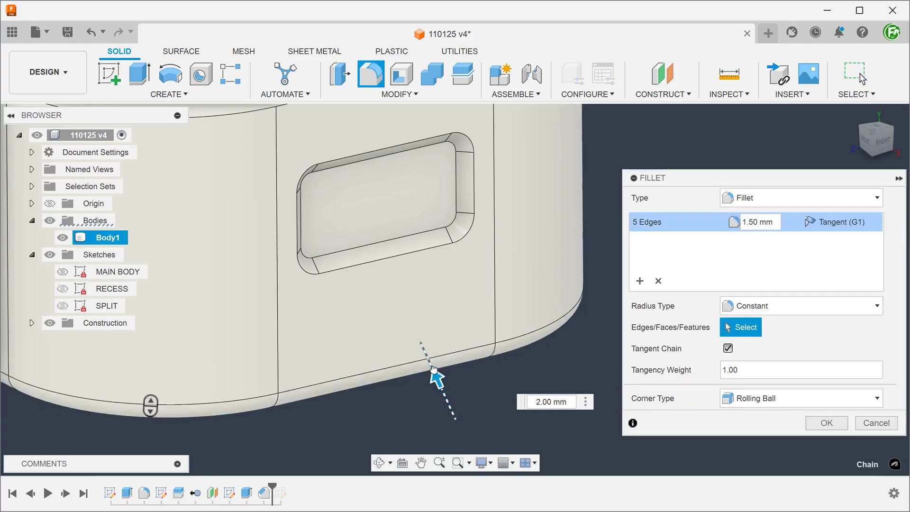
drag(434, 370, 397, 316)
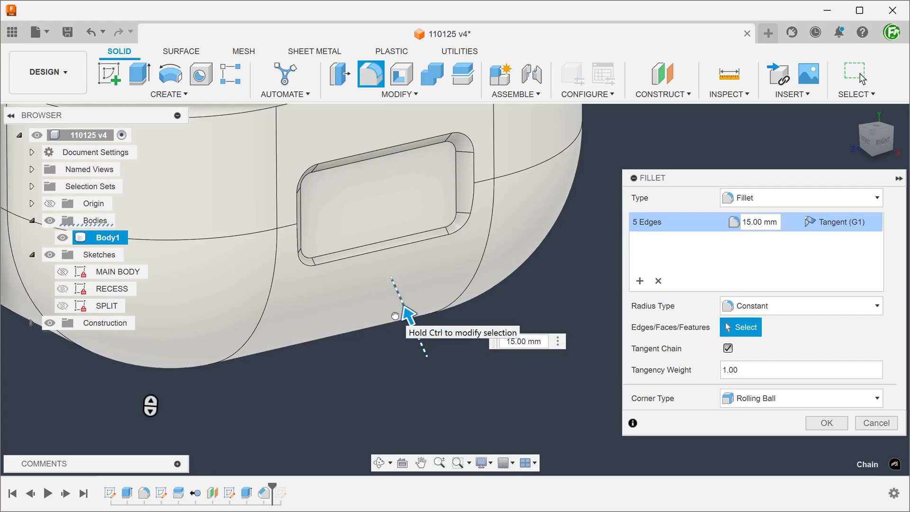
scroll(374, 385, up, 1)
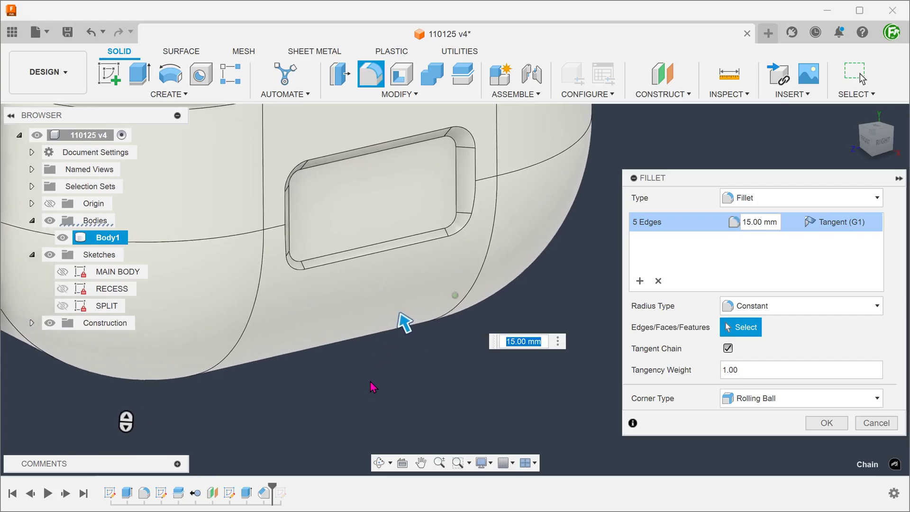
scroll(371, 382, up, 2)
drag(393, 353, 399, 365)
mouse_move(393, 353)
mouse_down()
mouse_move(404, 376)
mouse_move(389, 348)
mouse_up()
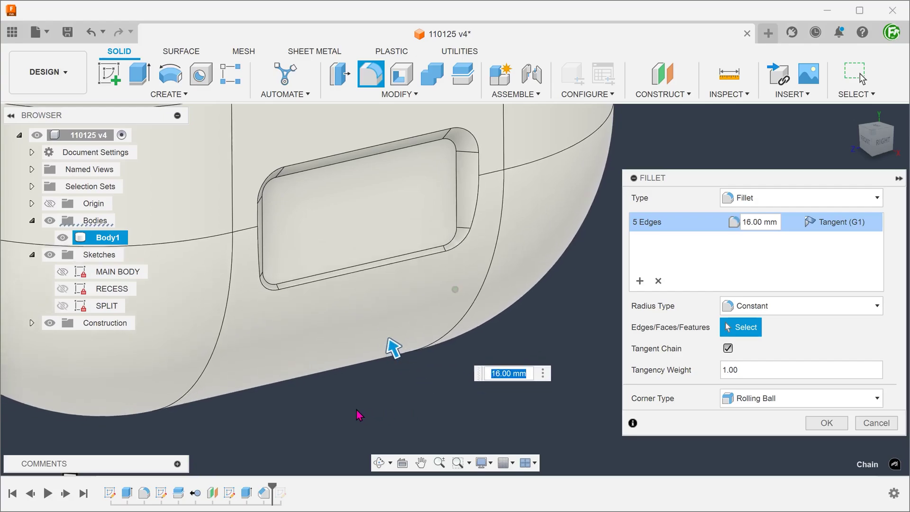